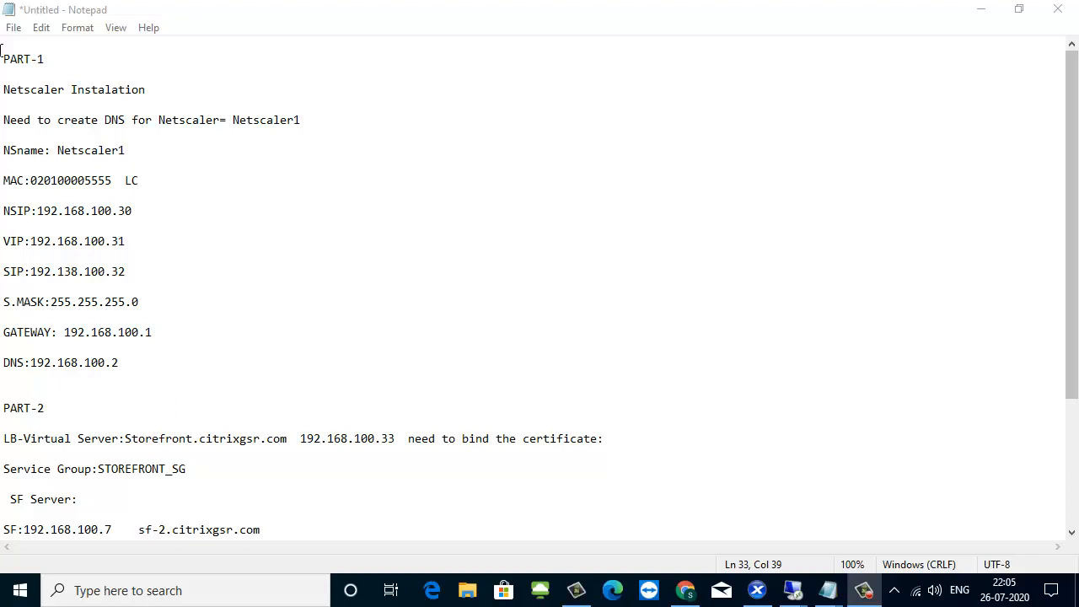
Review the Part 1 to 3 NetScaler setup notes, including the appliance parameters and the name needing a DNS record.
scroll(75, 357, "down", 4)
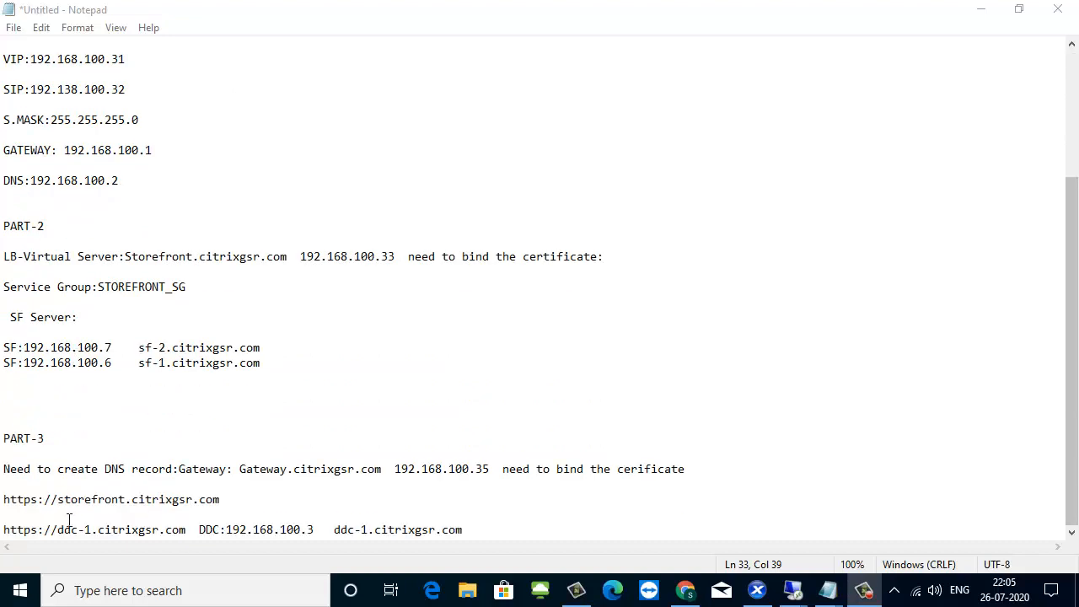
scroll(185, 318, "up", 4)
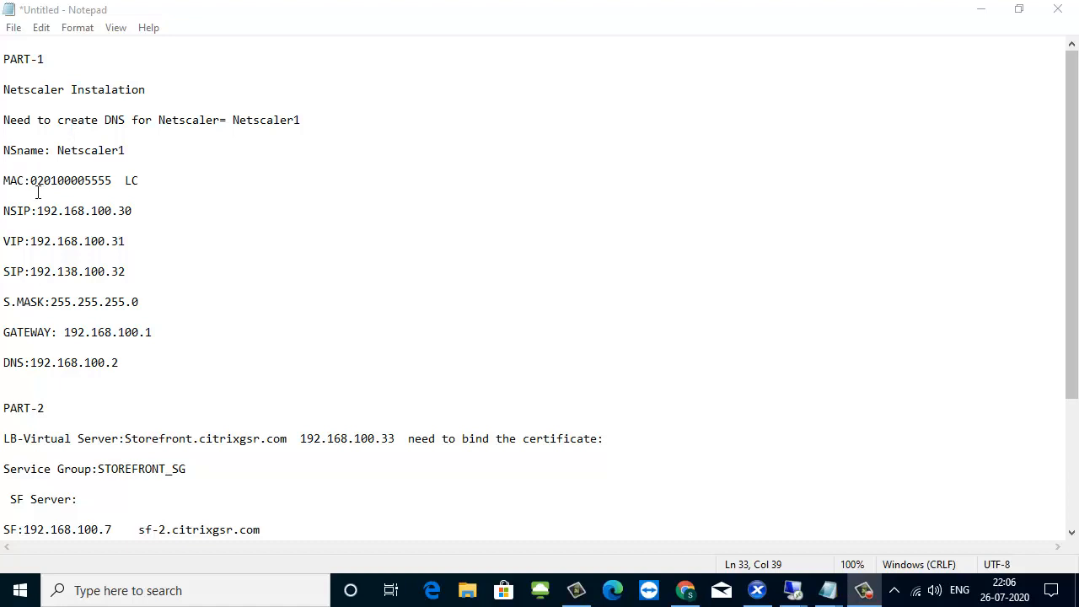
left_click_drag(3, 149, 160, 379)
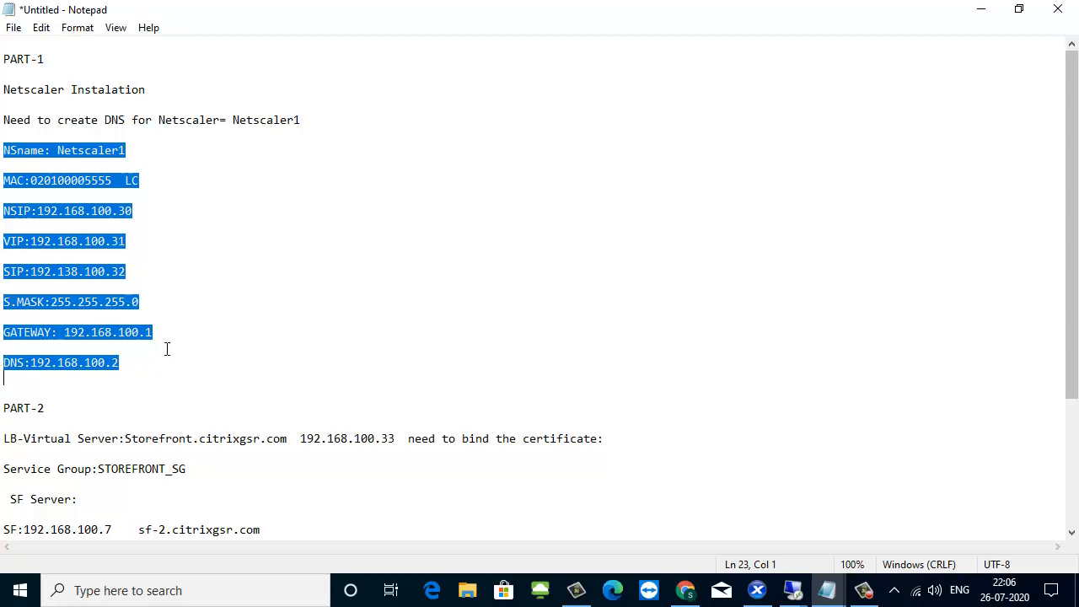
left_click(259, 171)
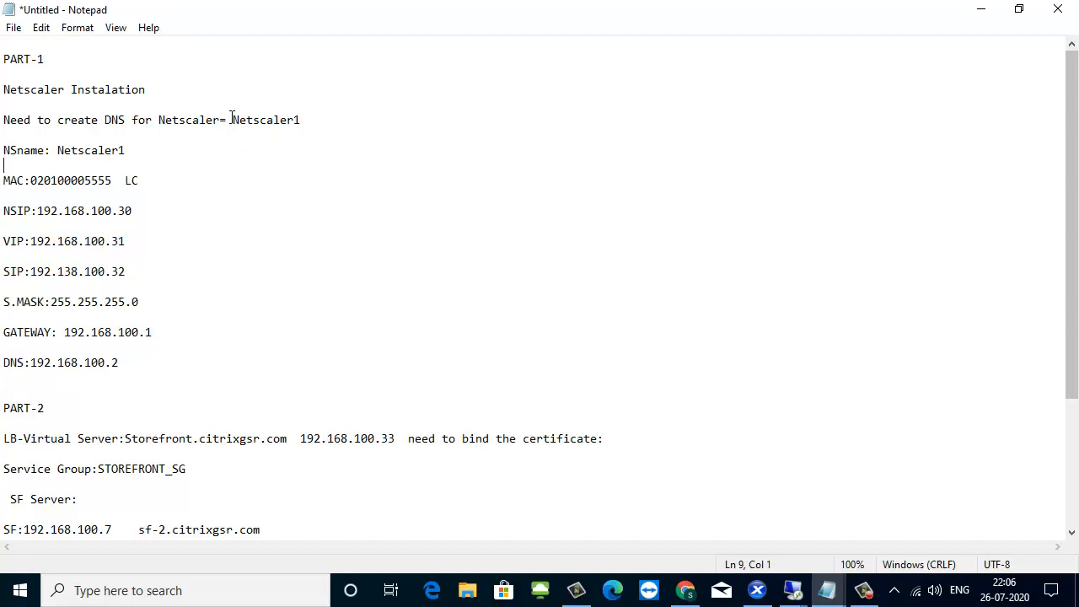
left_click_drag(232, 119, 302, 118)
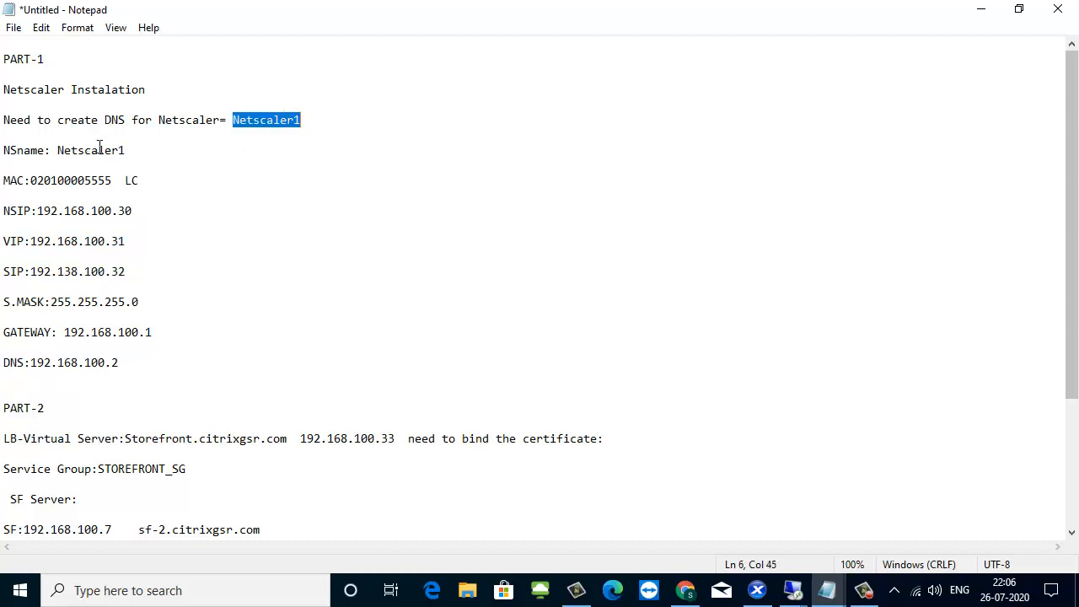
Compare the MAC address in the notes with the one on the SERVER line of the Citrix licence file.
left_click_drag(113, 180, 29, 180)
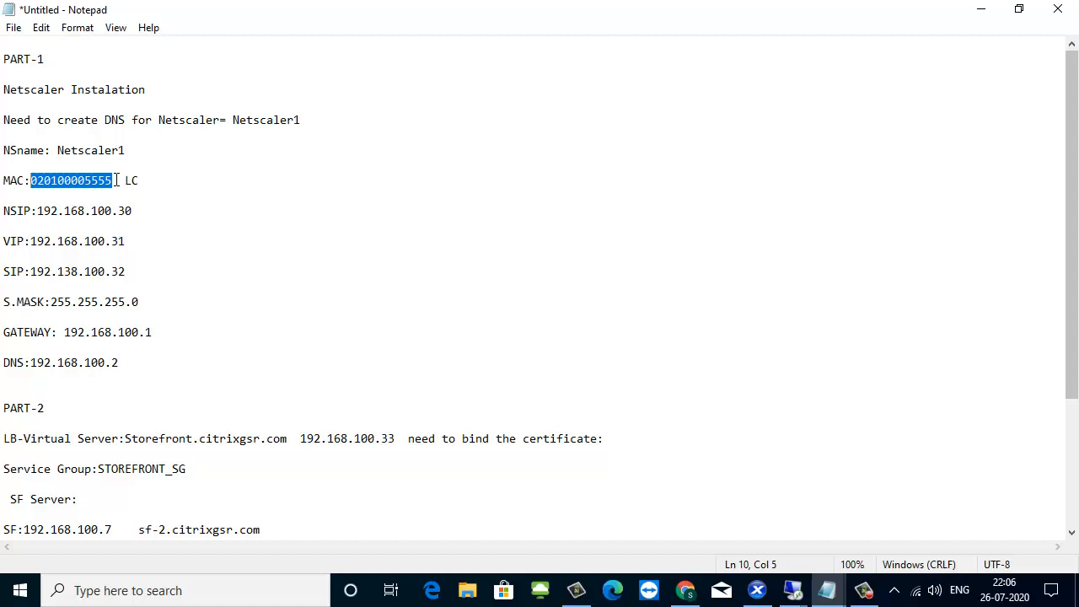
mouse_move(827, 590)
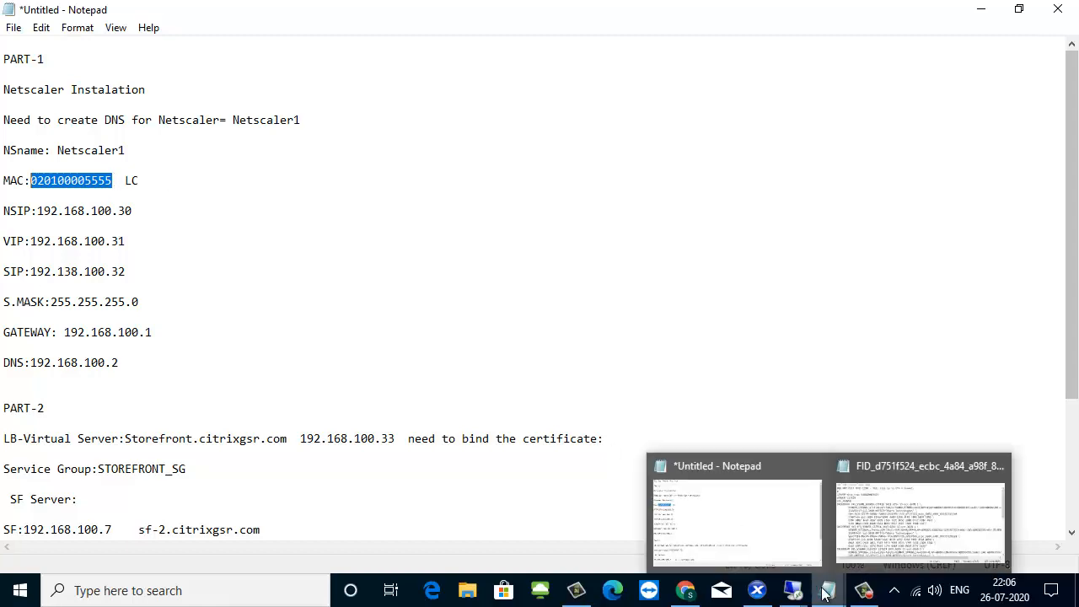
left_click(847, 553)
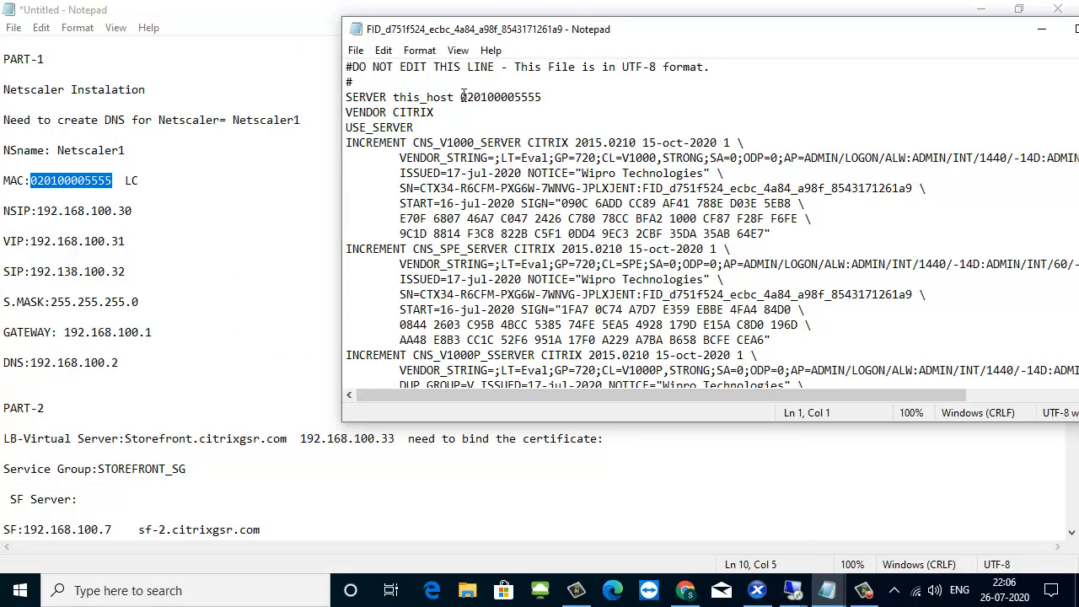
left_click_drag(462, 96, 543, 100)
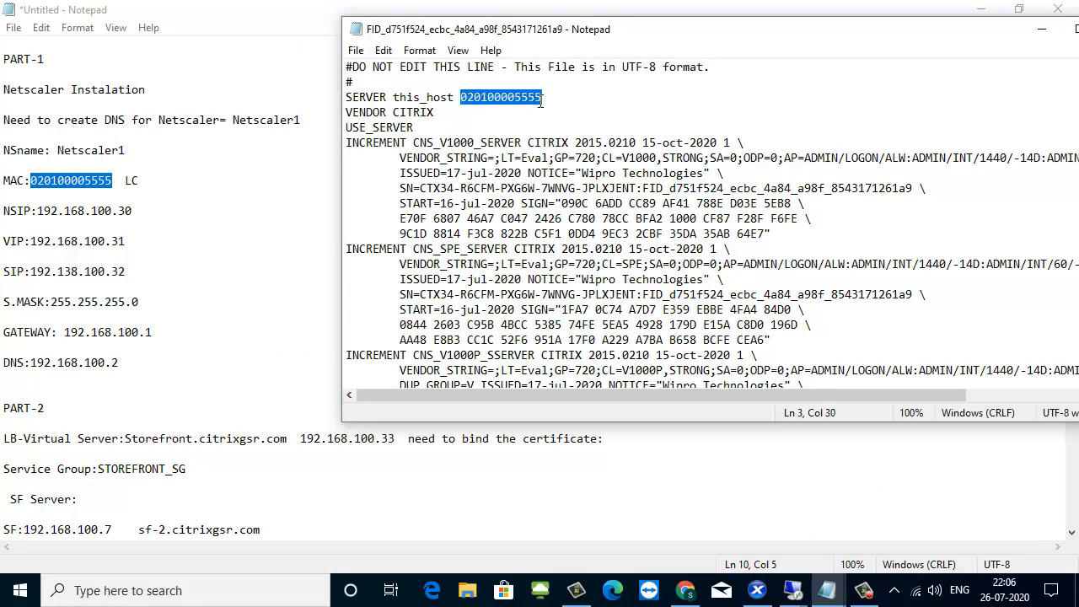
left_click(1042, 29)
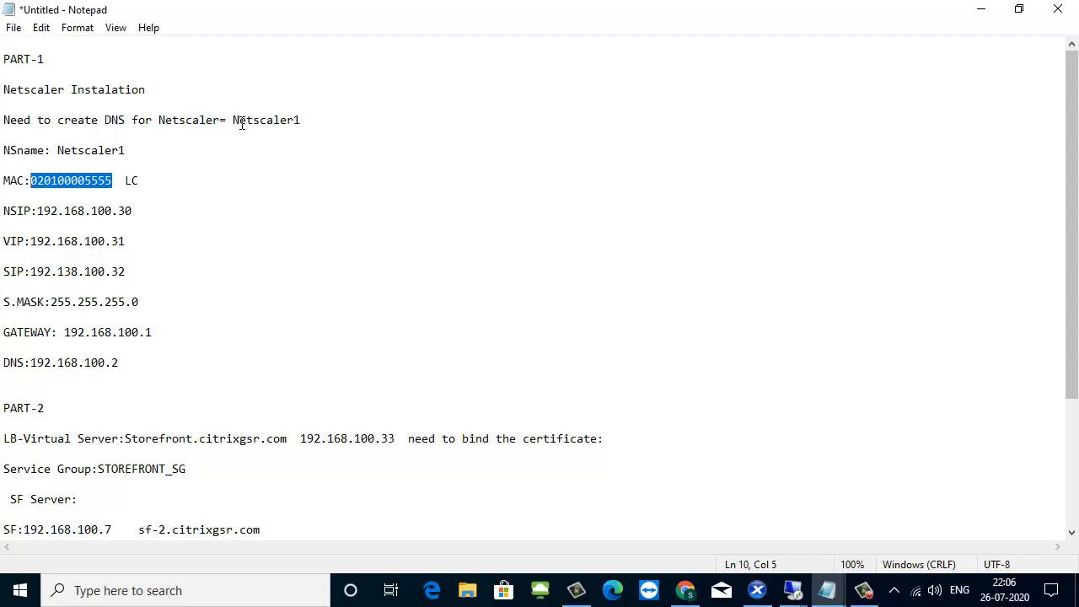
Switch to the AD-SQL-CL remote session and start a new host record named Netscaler1 in the citrixgsr.com zone.
left_click_drag(232, 121, 295, 120)
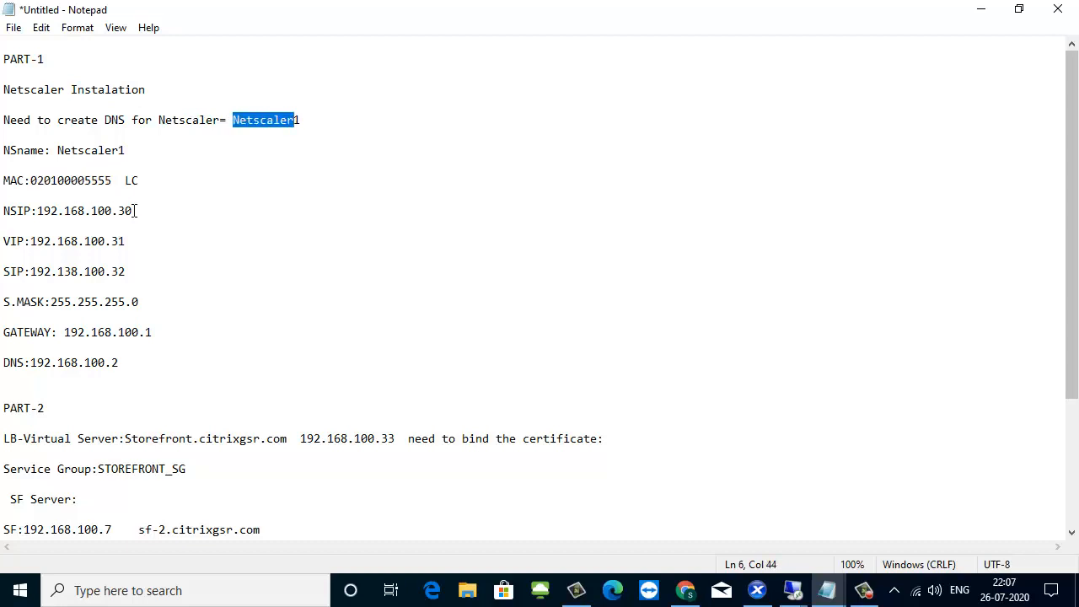
left_click_drag(133, 211, 48, 214)
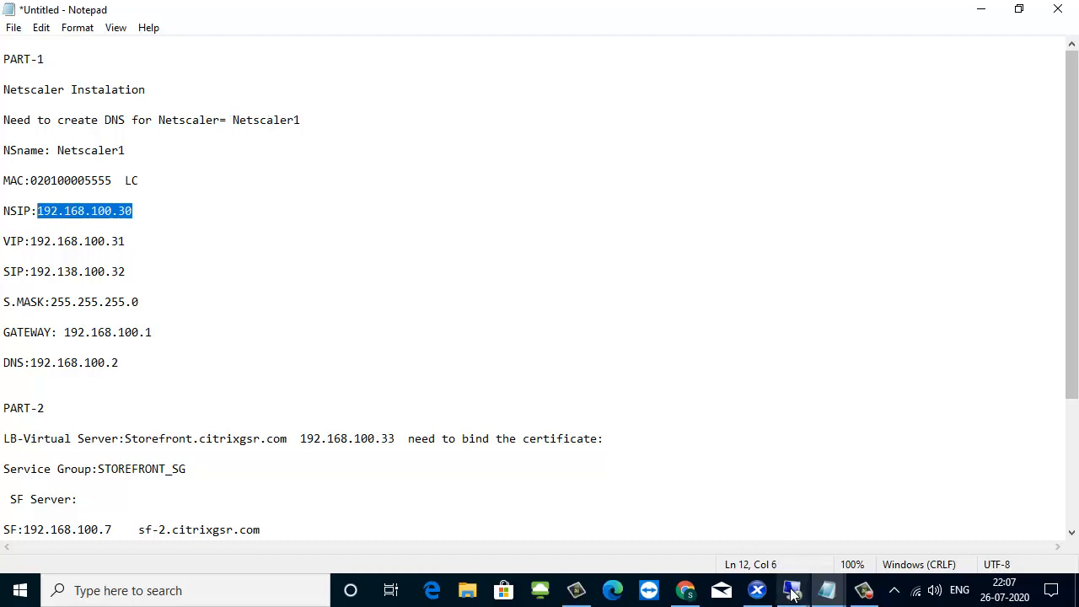
mouse_move(793, 595)
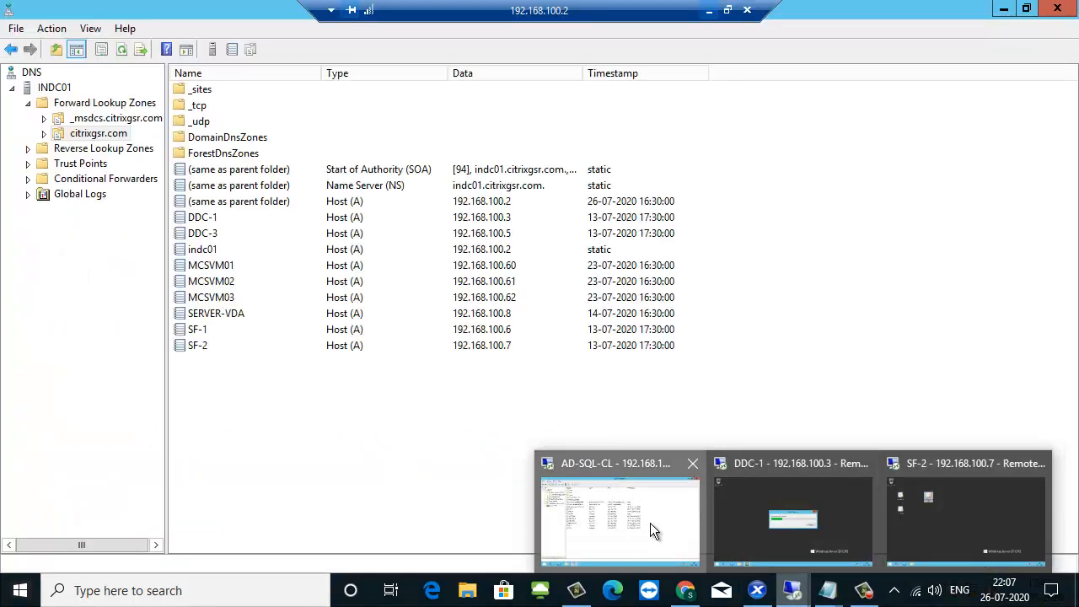
left_click(651, 523)
right_click(229, 409)
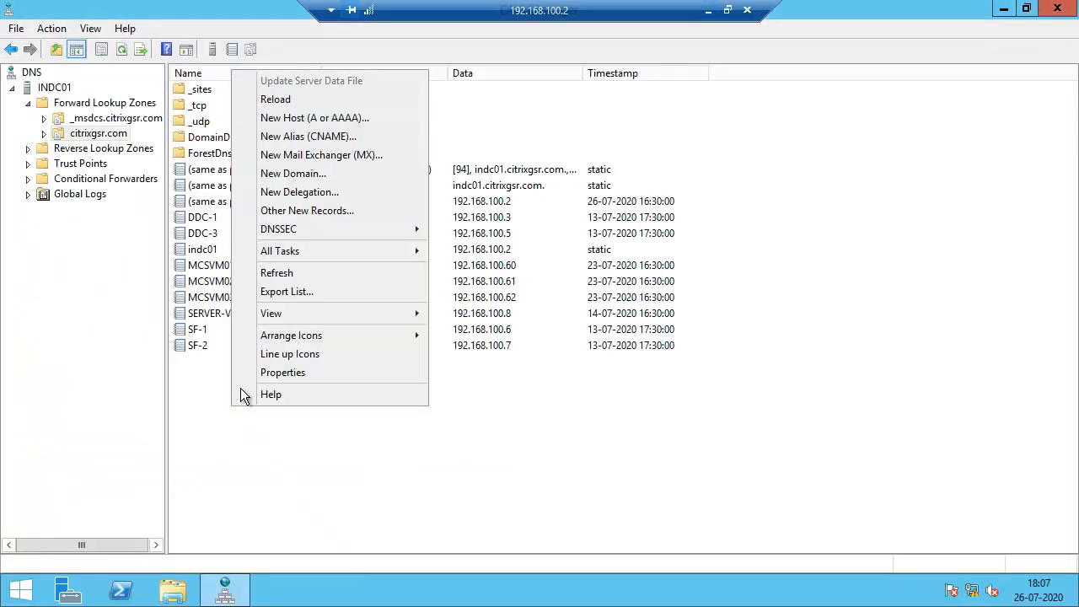
left_click(329, 114)
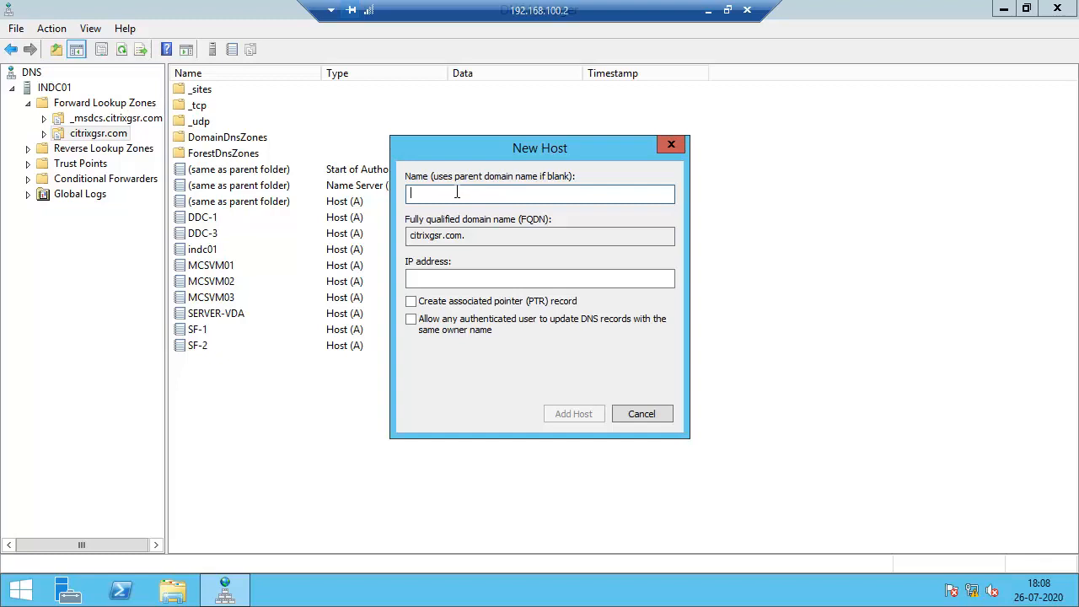
type("n")
key("BackSpace")
type("Netscaler")
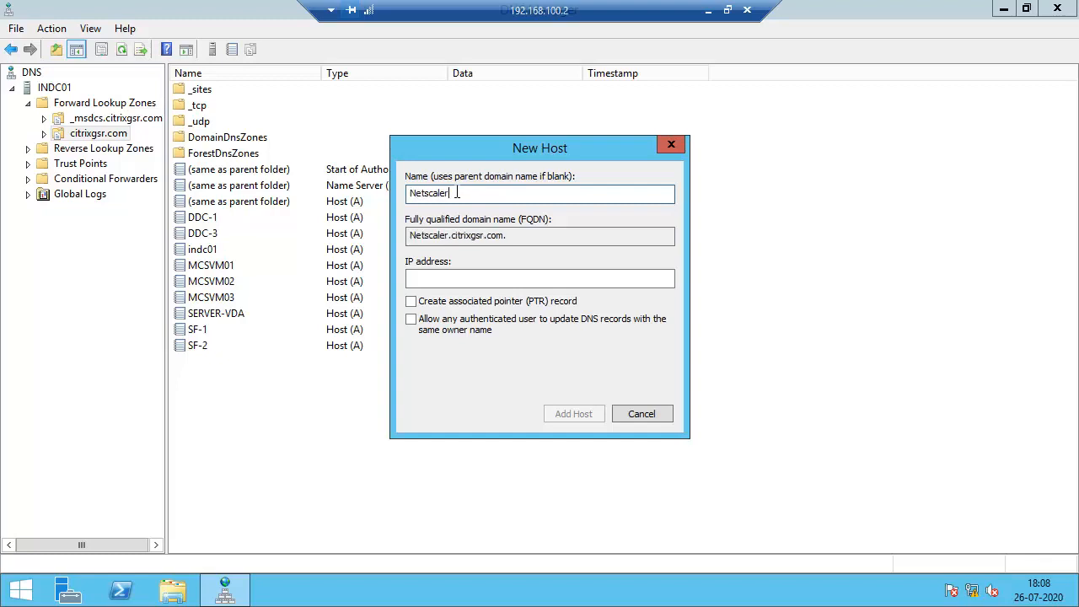
type("1")
Set the new host's IP address to 192.168.100.30, add the record and minimize the remote session.
left_click(442, 281)
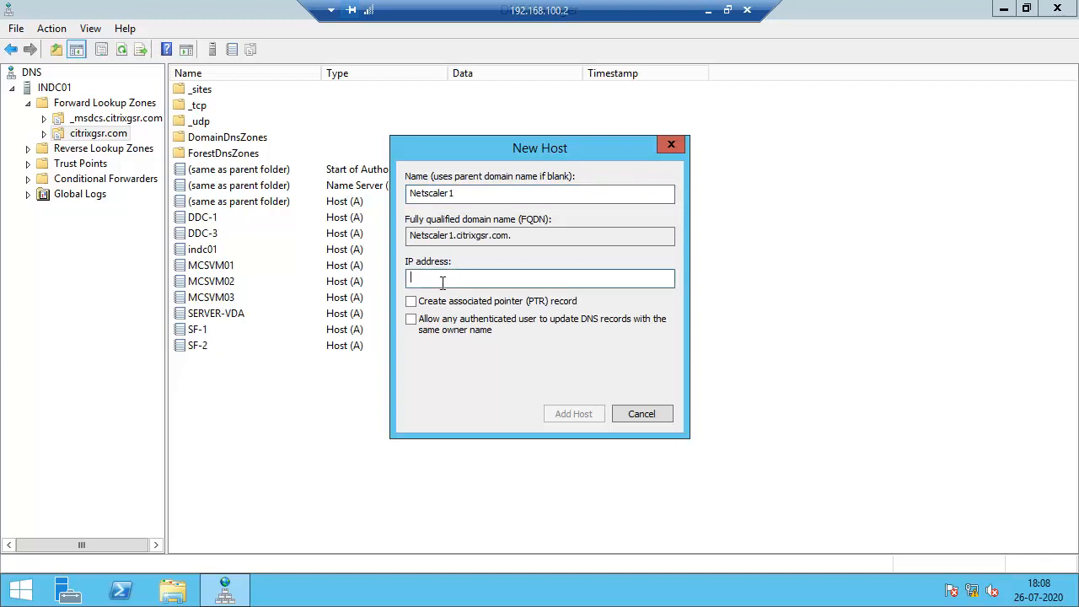
type("192.168.100.30")
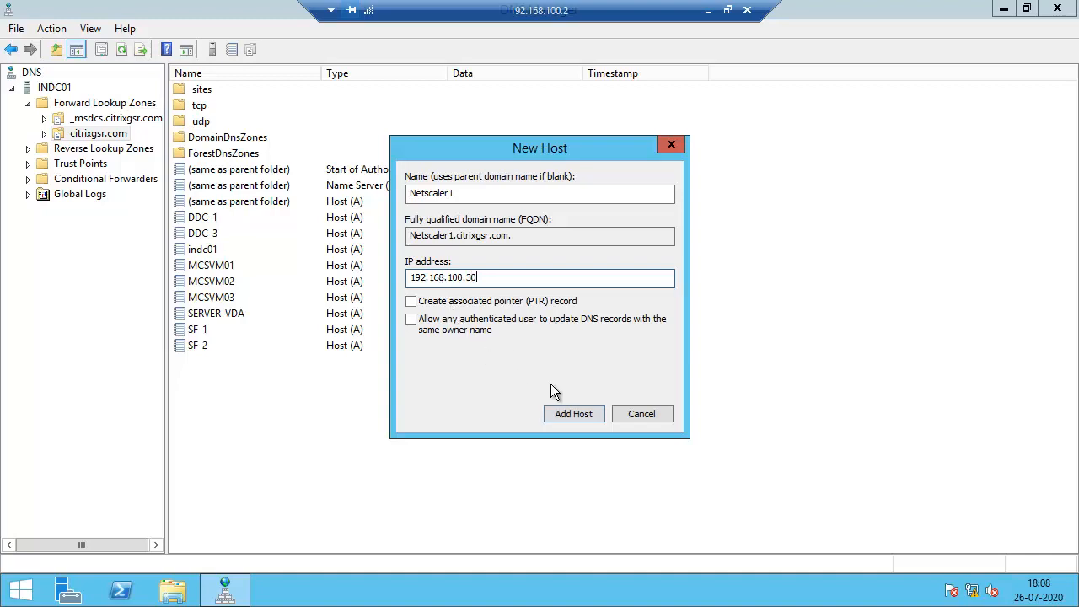
left_click(569, 418)
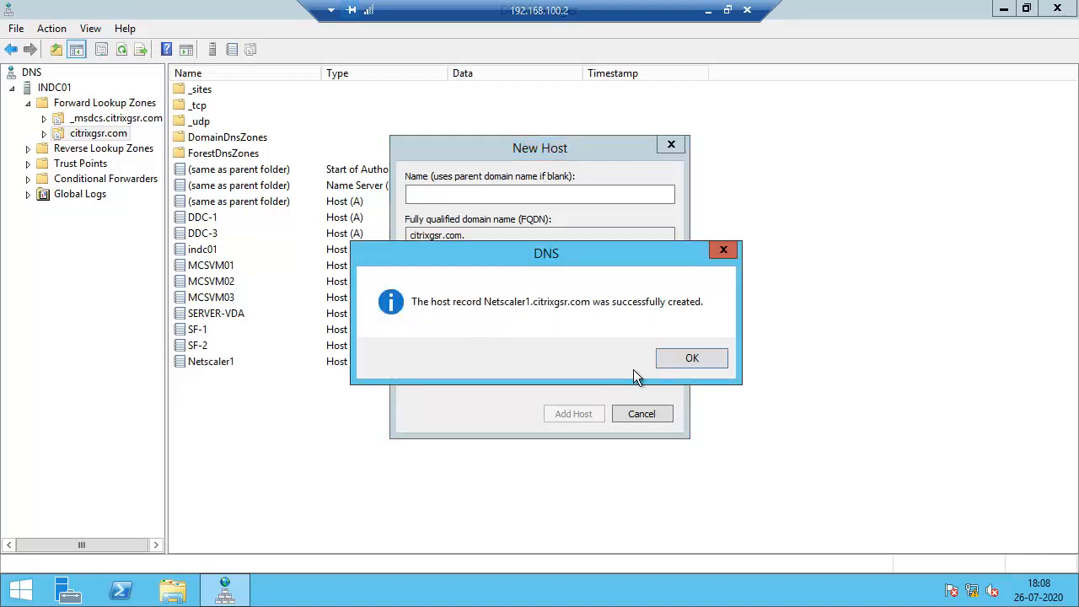
left_click(692, 359)
left_click(637, 414)
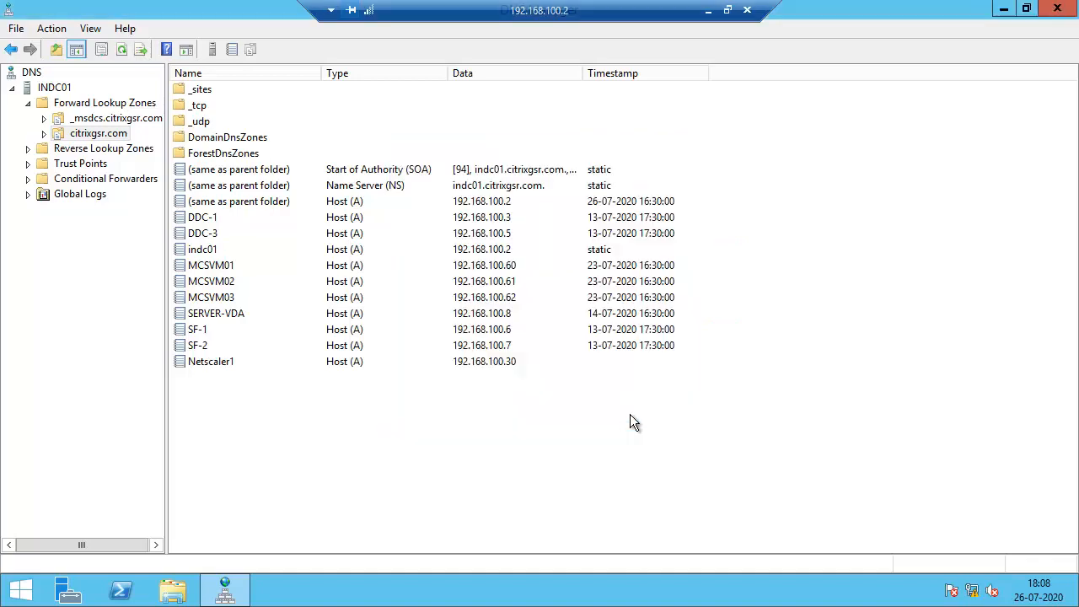
left_click(211, 361)
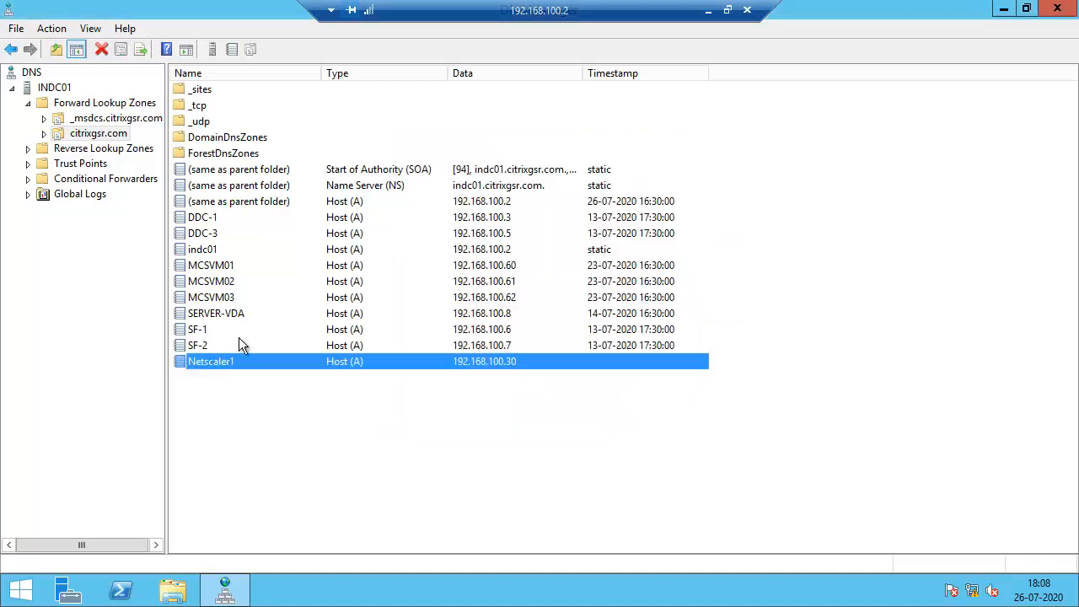
left_click(708, 10)
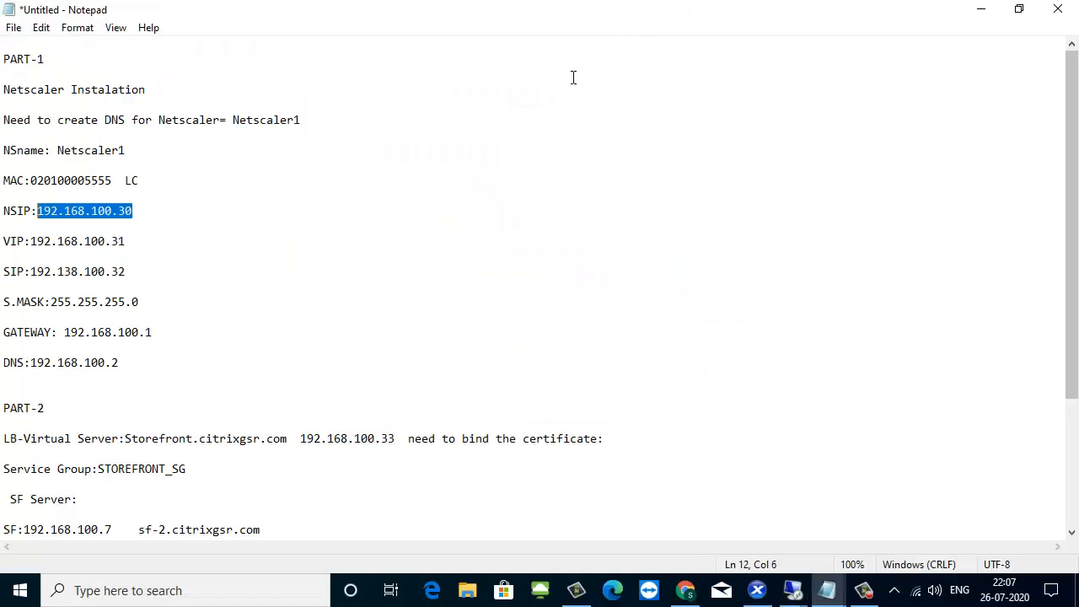
Switch to XenCenter and start an import on VM-SERVER, choosing NSVPX-XEN-12.0-51.24_nc from the NETSCALER GATEWAY folder as the source file.
left_click(757, 590)
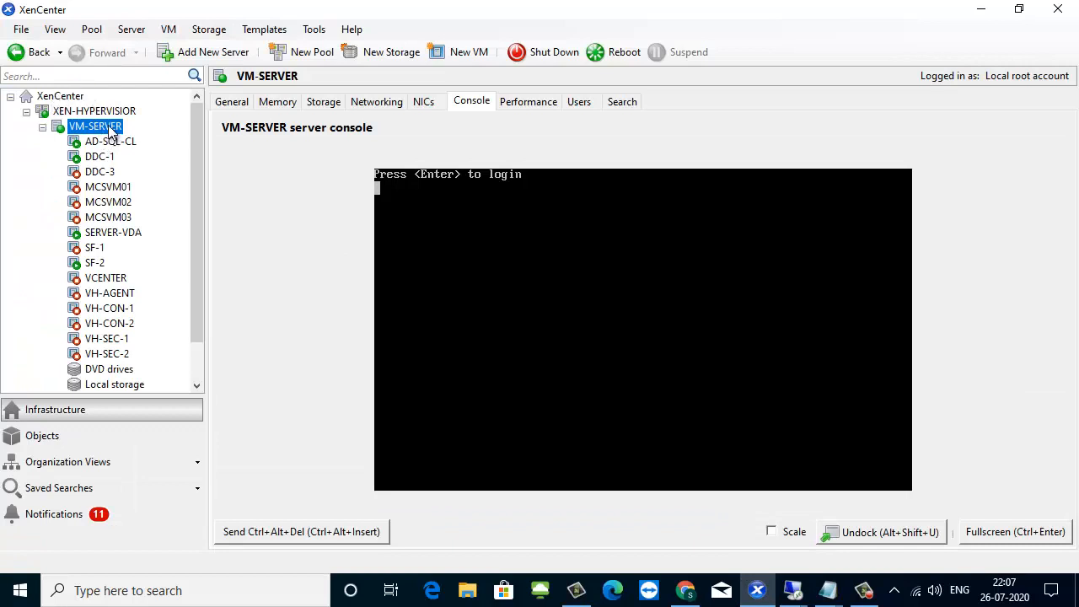
right_click(108, 125)
left_click(168, 167)
left_click(823, 210)
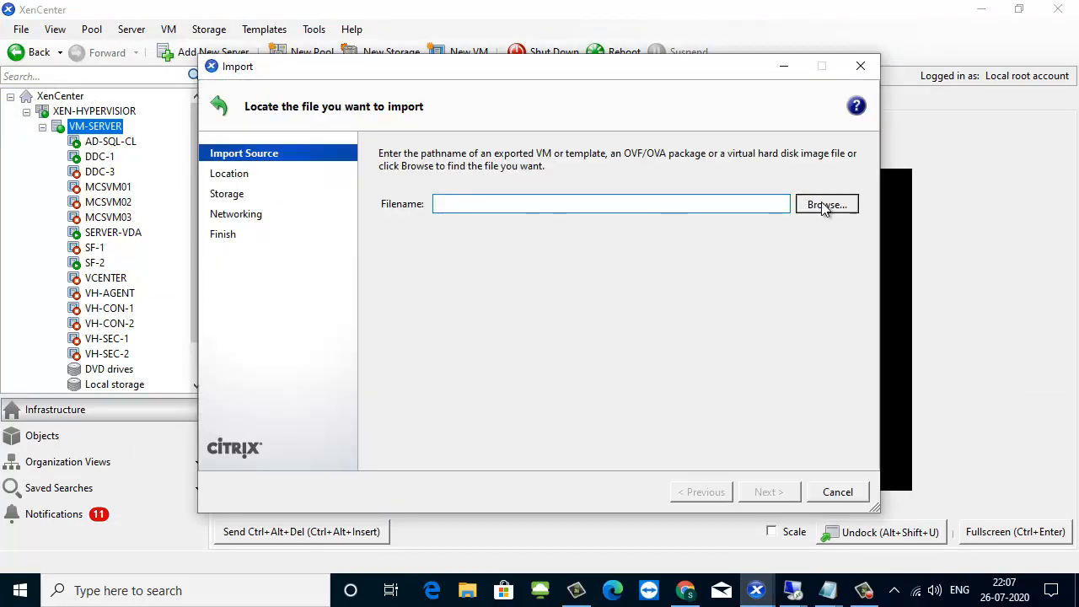
left_click(354, 121)
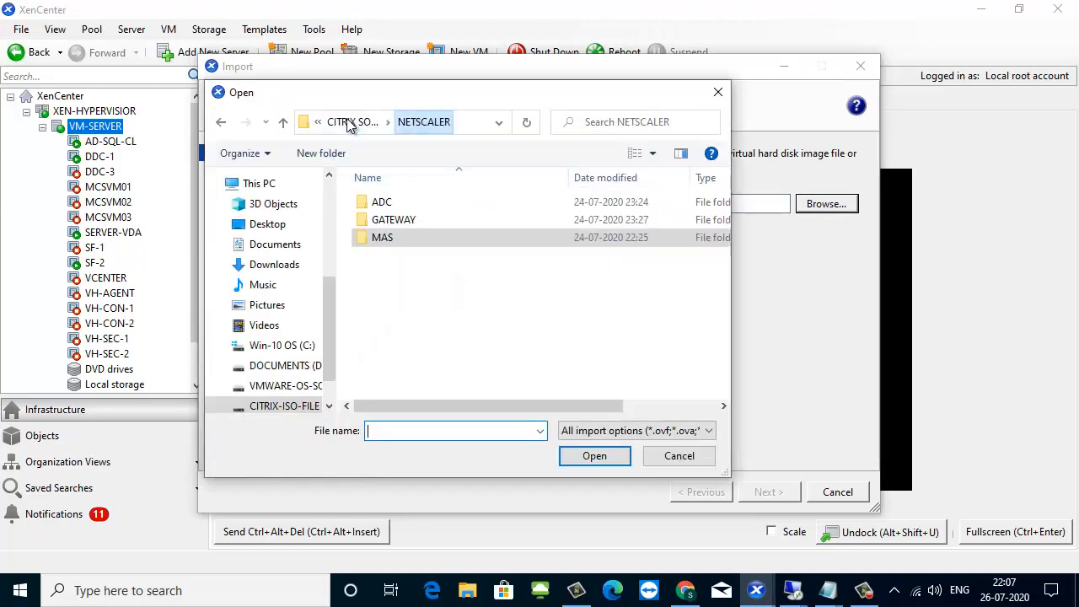
double_click(396, 224)
left_click(441, 256)
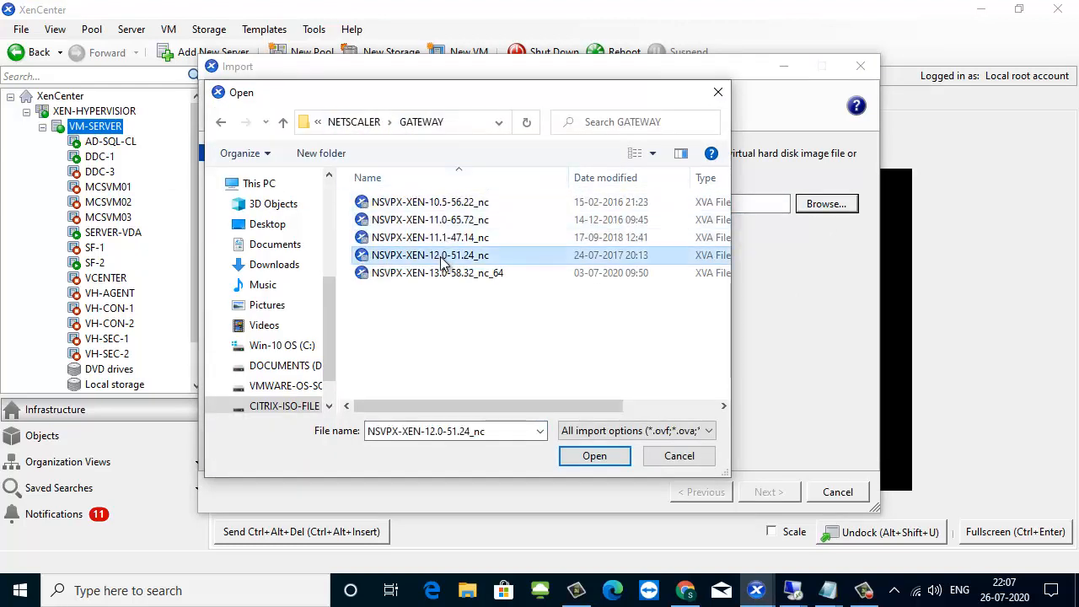
left_click(594, 460)
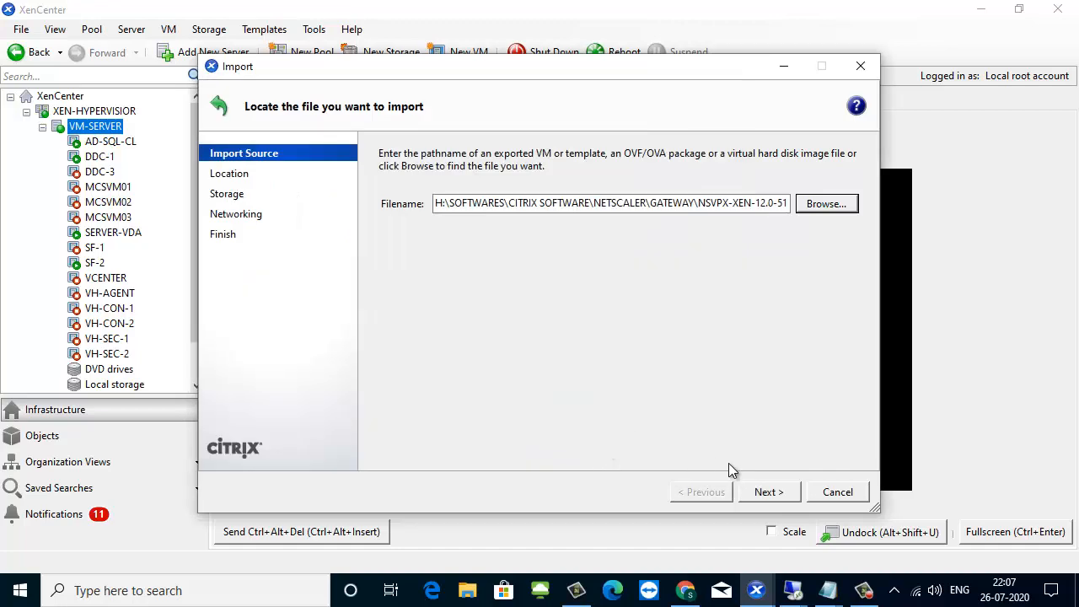
Keep the default home server and import the appliance to Local storage on VM-SERVER.
left_click(767, 491)
left_click(769, 489)
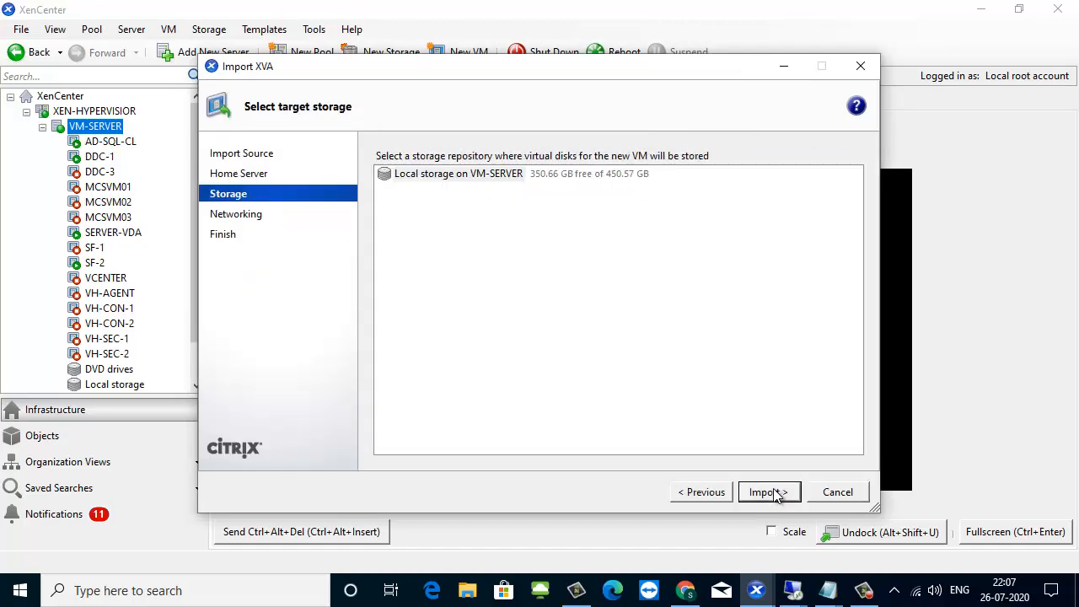
left_click(774, 493)
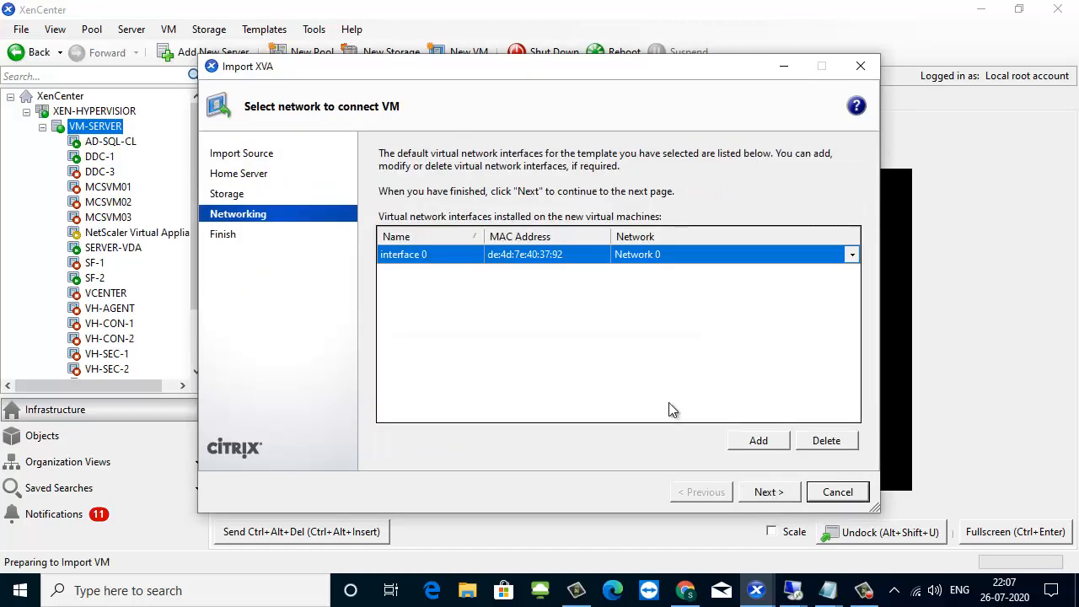
Set the MAC address of interface 0 to 02:01:00:00:55:55 for the imported appliance.
left_click(594, 252)
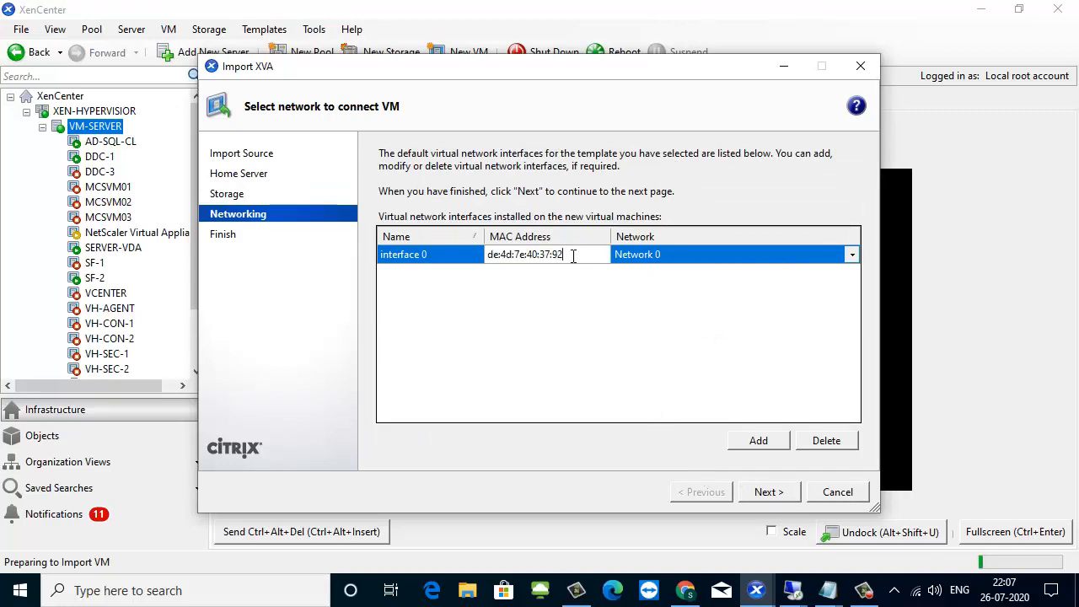
left_click_drag(573, 254, 465, 261)
key("BackSpace")
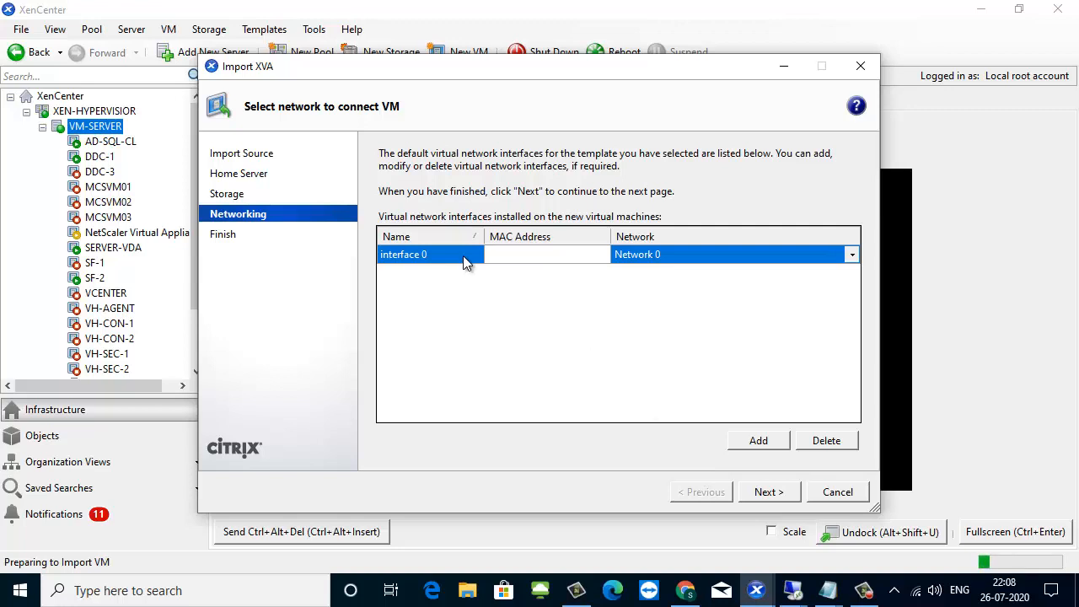
type("02")
type("0")
key("BackSpace")
key("BackSpace")
type(":01:00:00:55:55")
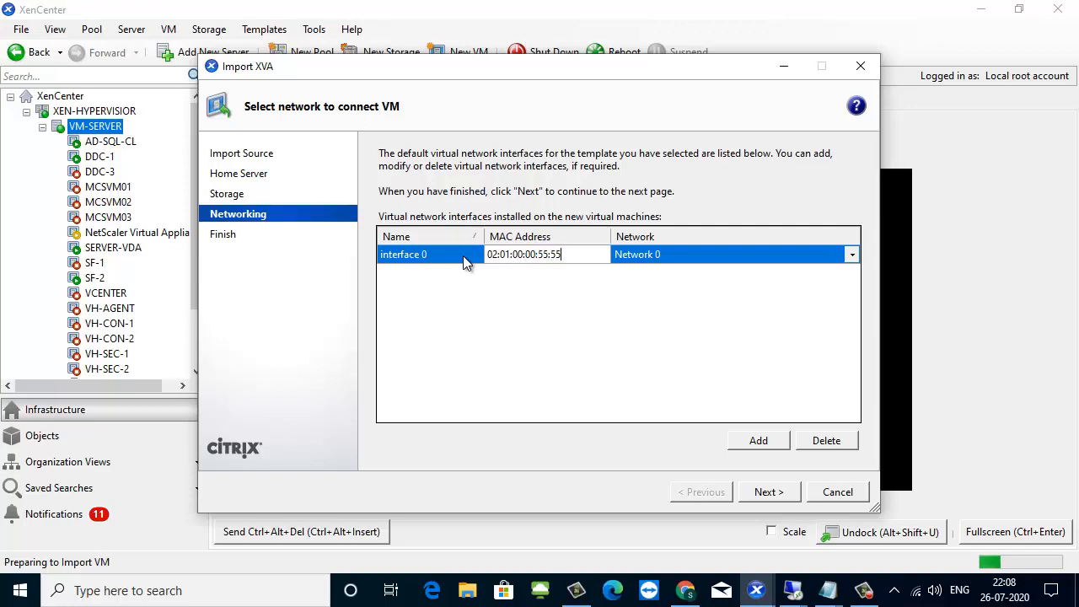
Finish the import wizard with the VM starting after import, and show the NetScaler Virtual Appliance's general properties.
left_click(778, 495)
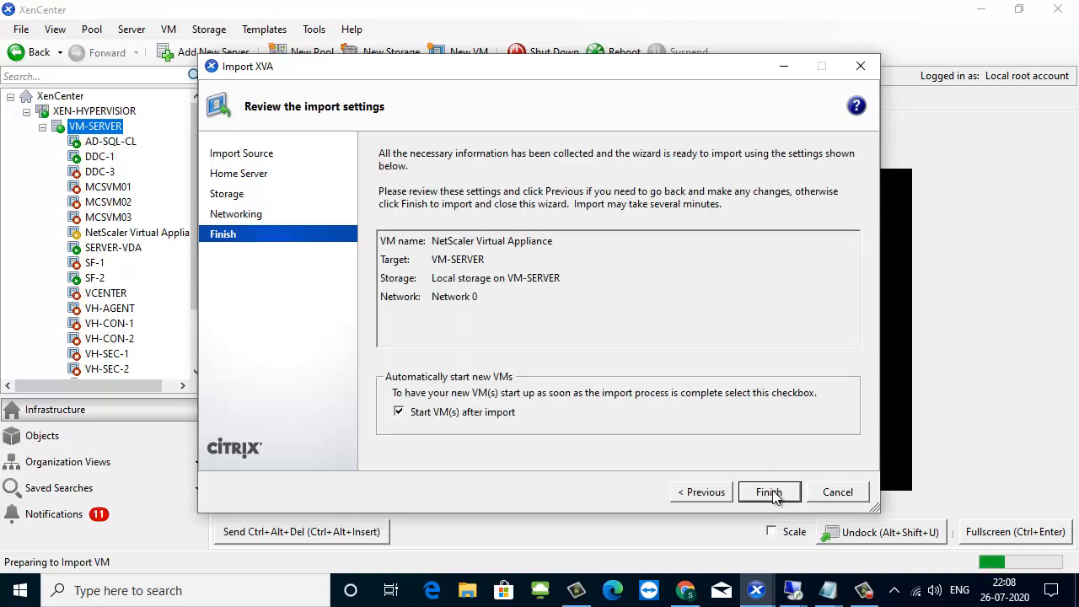
left_click(771, 494)
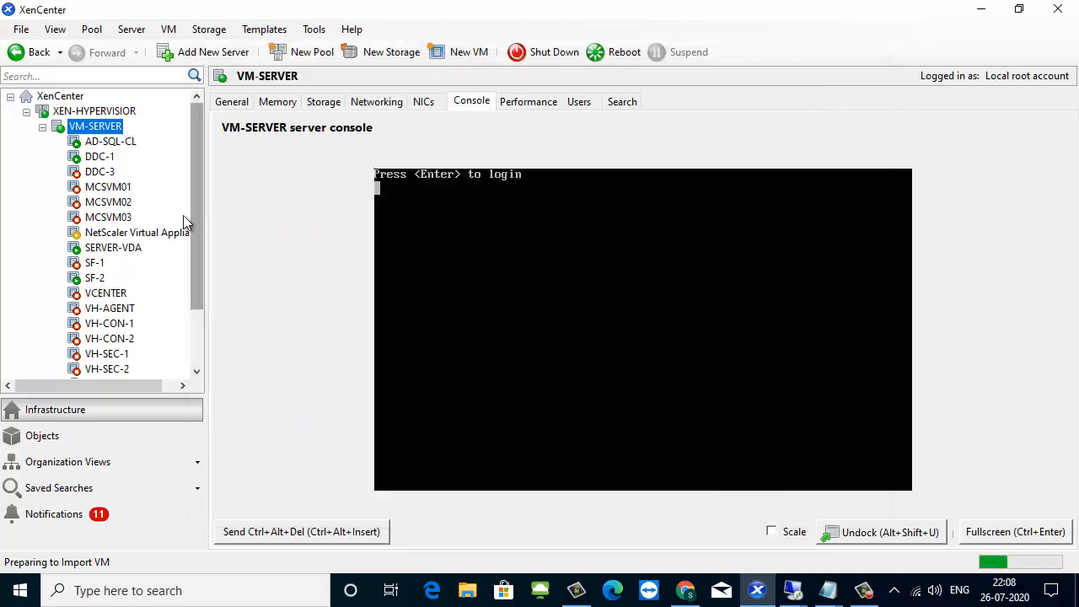
left_click(166, 232)
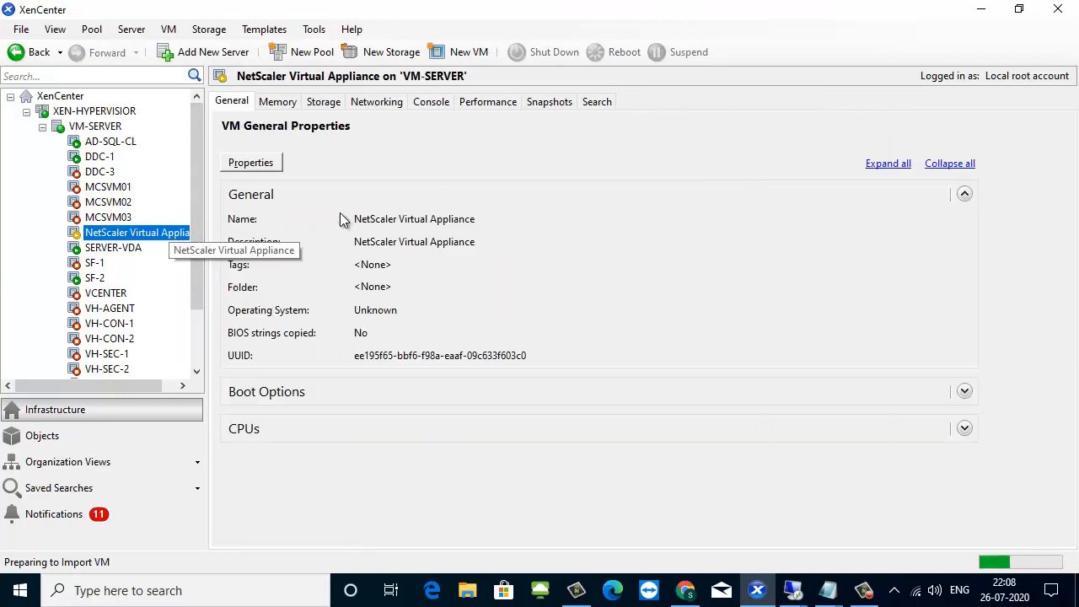
Open the NetScaler Virtual Appliance's console and enter 192.168.100.30 as the NetScaler's IPv4 address.
left_click(431, 102)
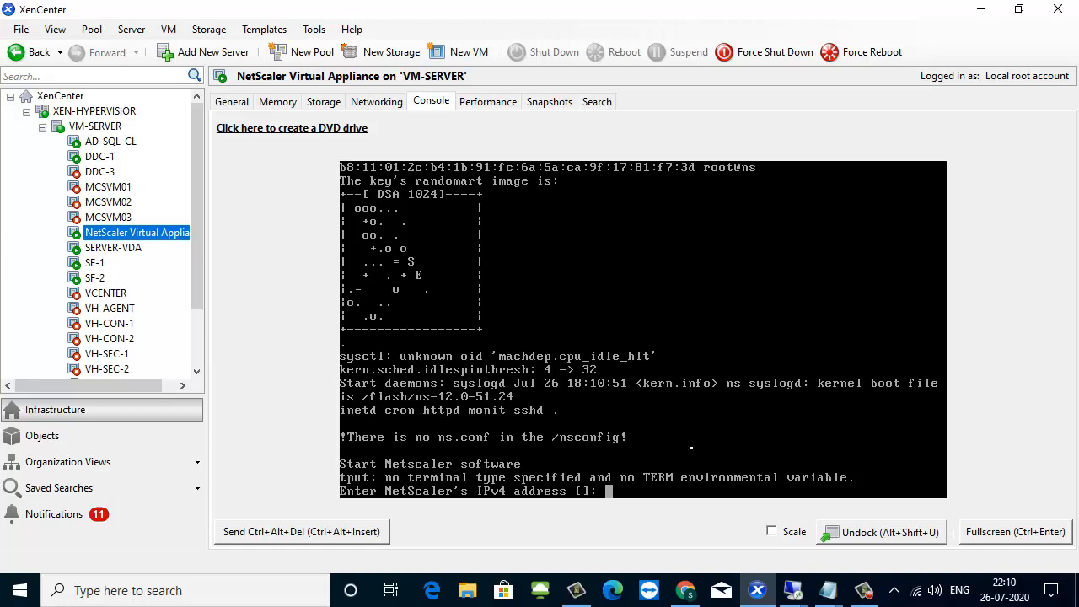
type("192.168.100.30")
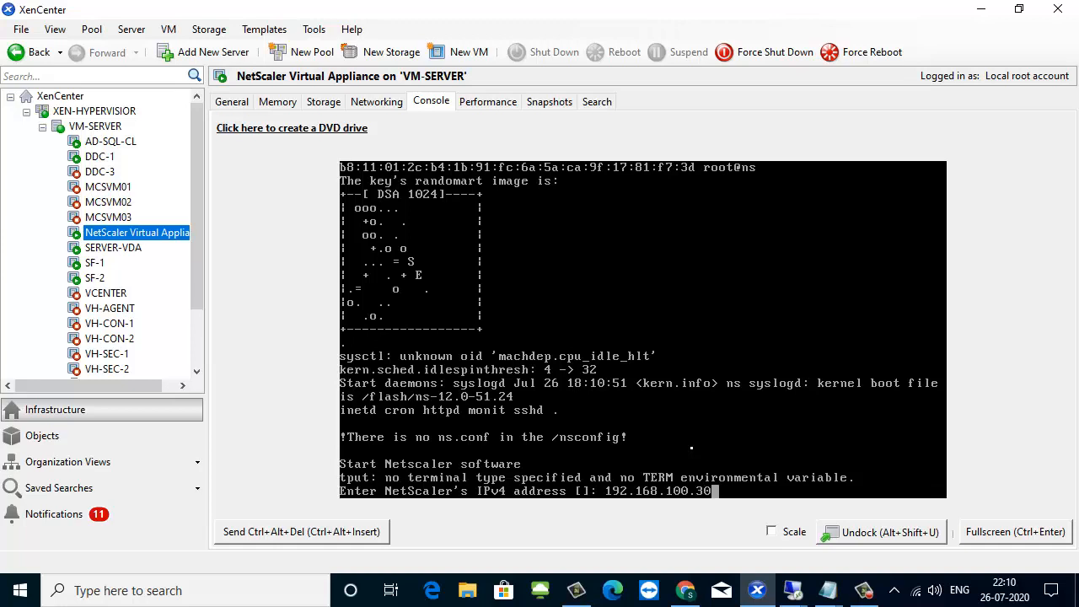
key("Return")
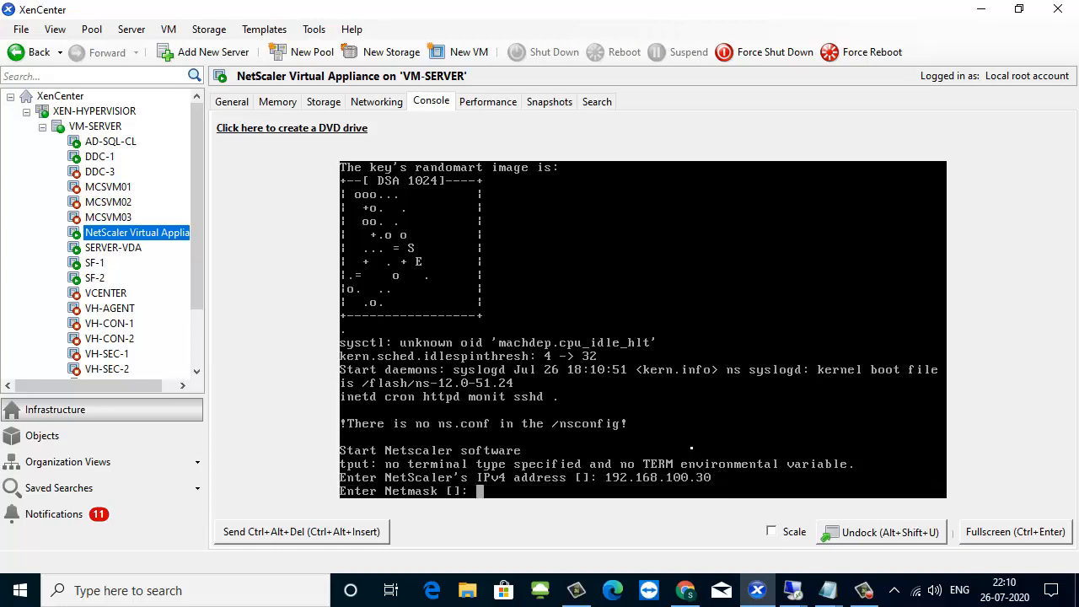
Enter netmask 255.255.255.0 and gateway 192.168.100.1 in the console, and save and quit the initial network configuration.
type("255.255.255.0")
key("Return")
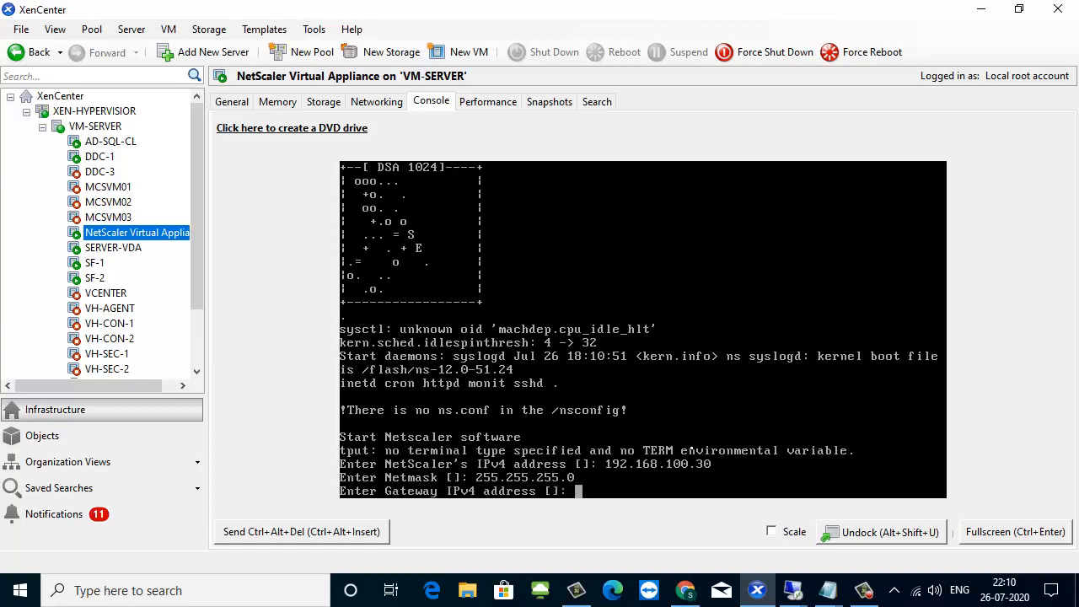
type("192.168.100.1")
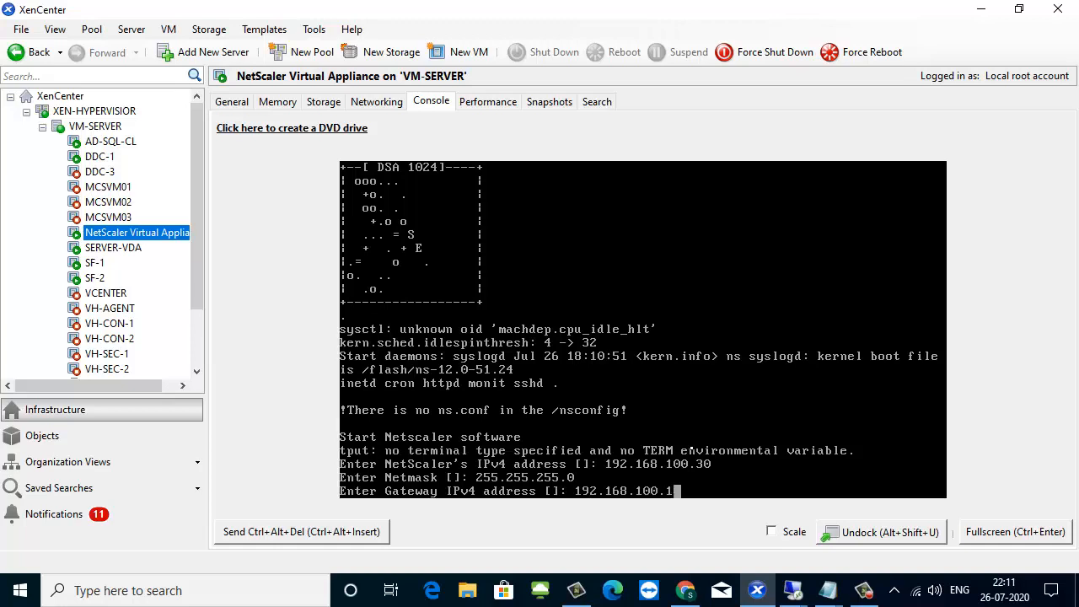
key("Return")
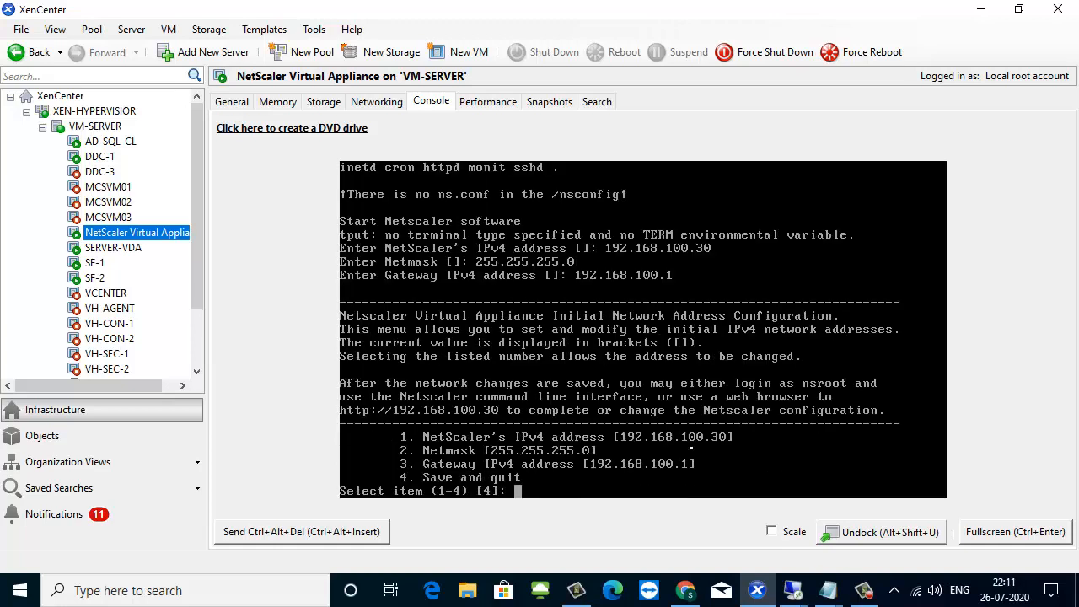
type("4")
key("Return")
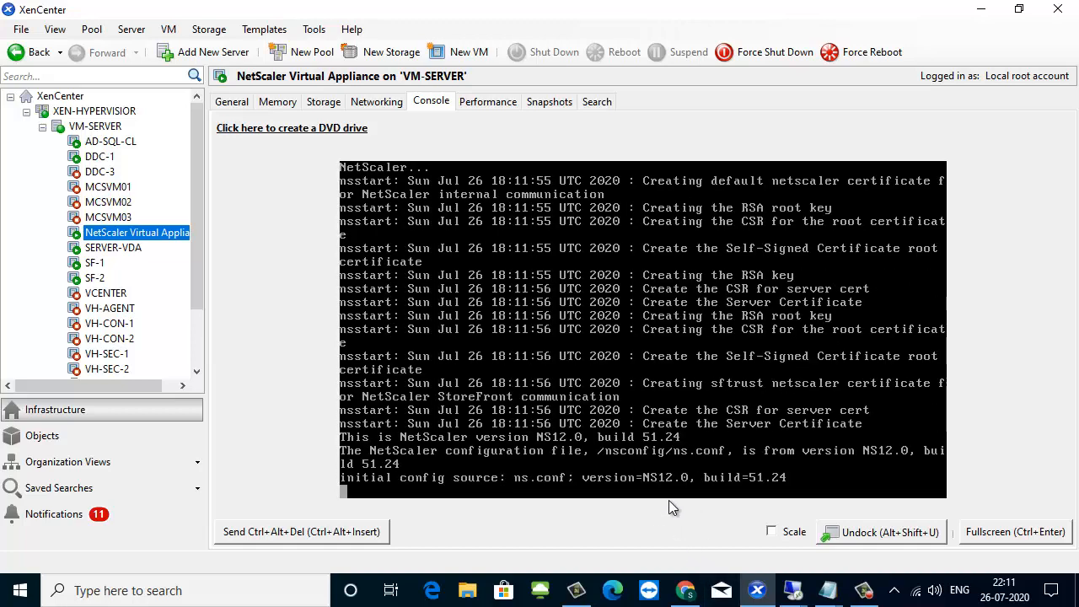
Switch to Chrome and open the NetScaler management page at 192.168.100.30 in a new tab.
left_click(685, 590)
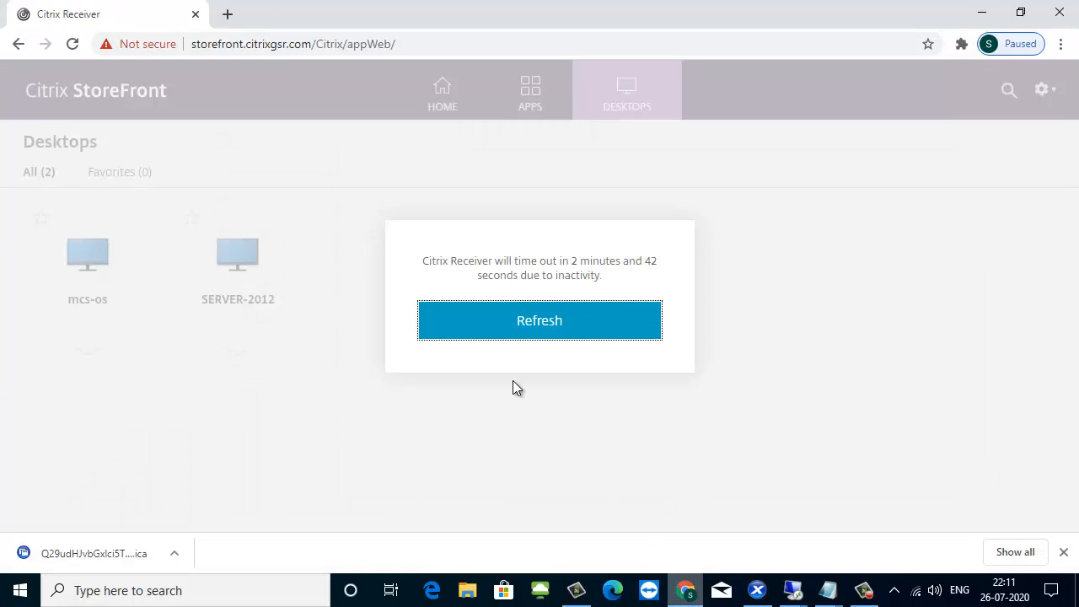
left_click(226, 14)
left_click(178, 44)
key("Down")
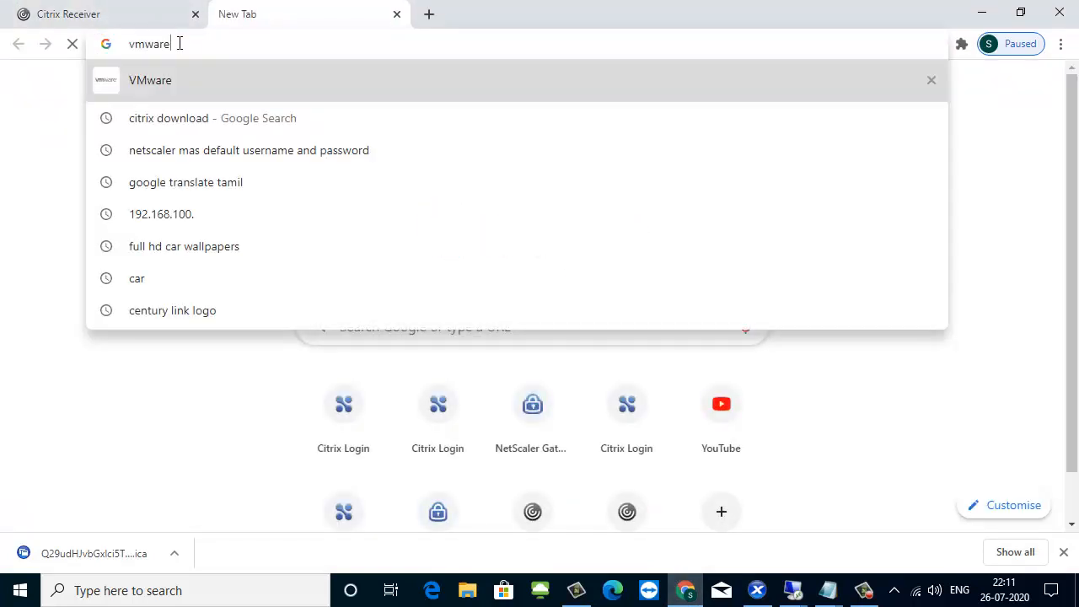
key("Down")
key("ctrl+a")
key("BackSpace")
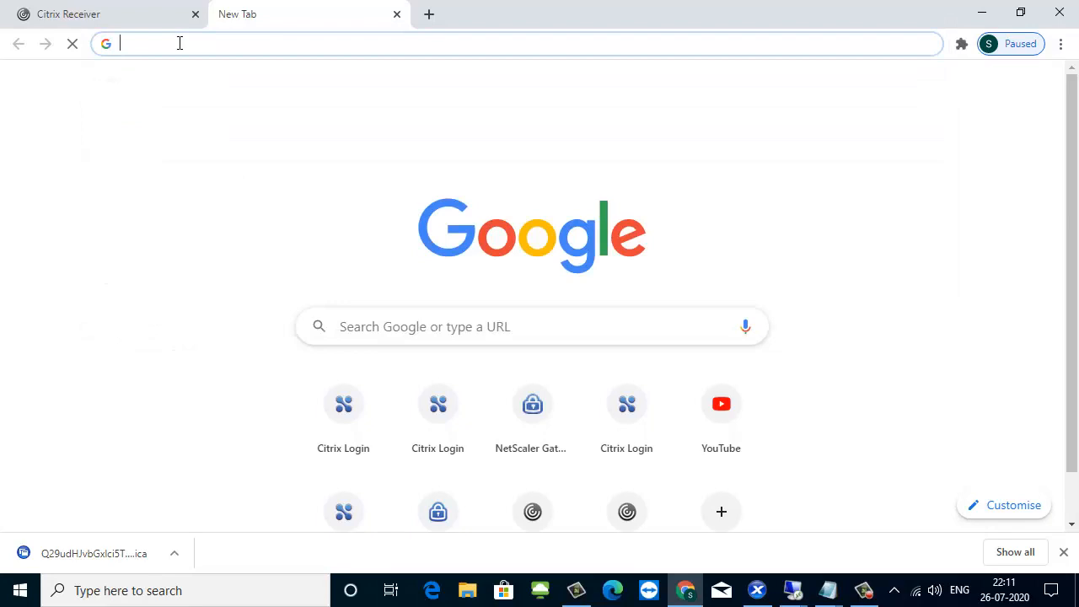
type("192")
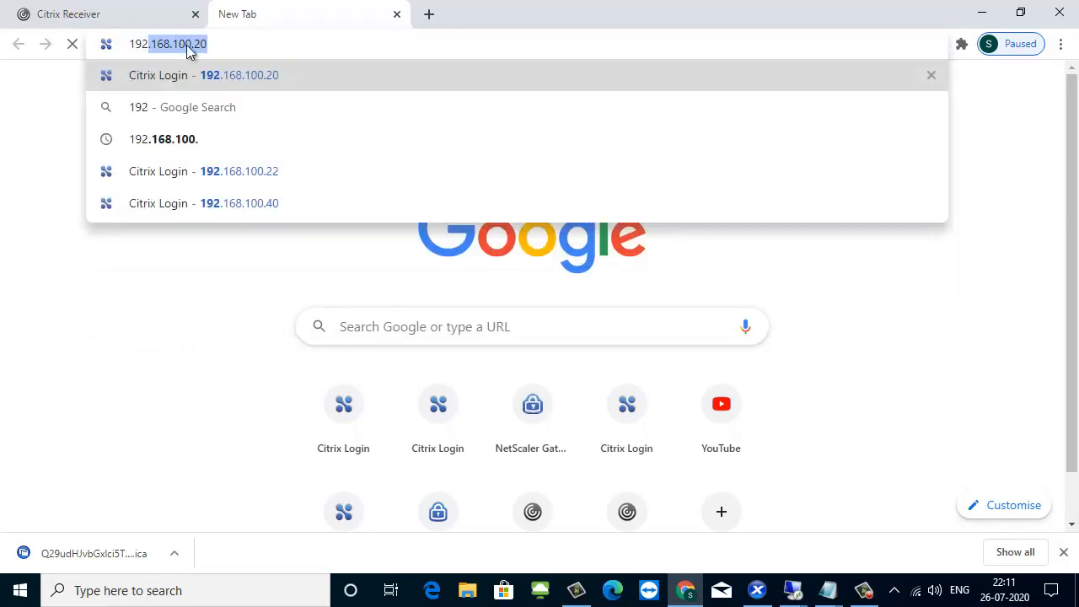
key("Right")
key("BackSpace")
key("BackSpace")
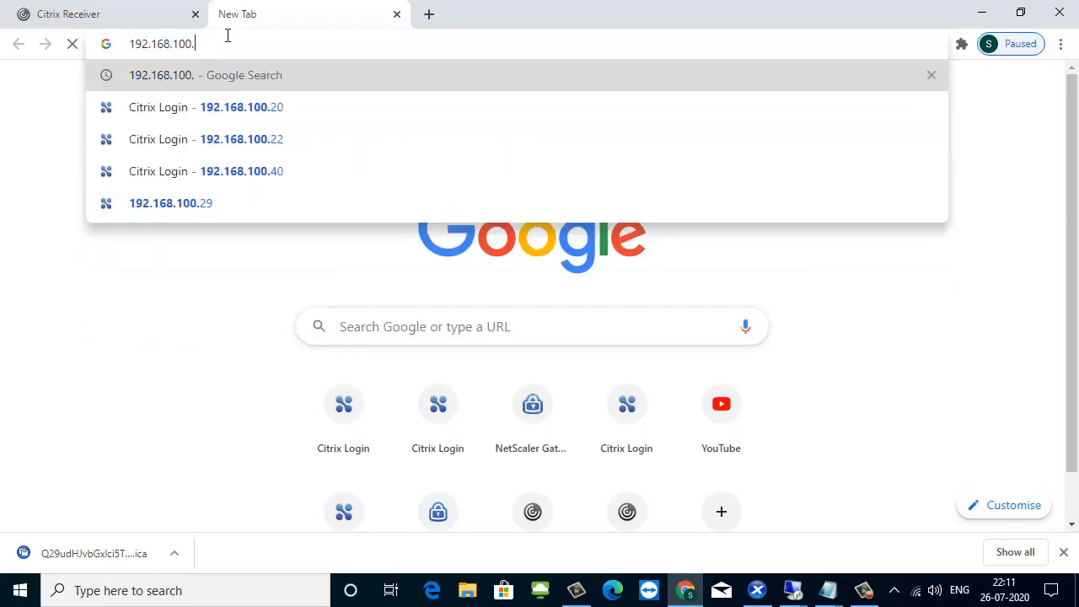
type("30")
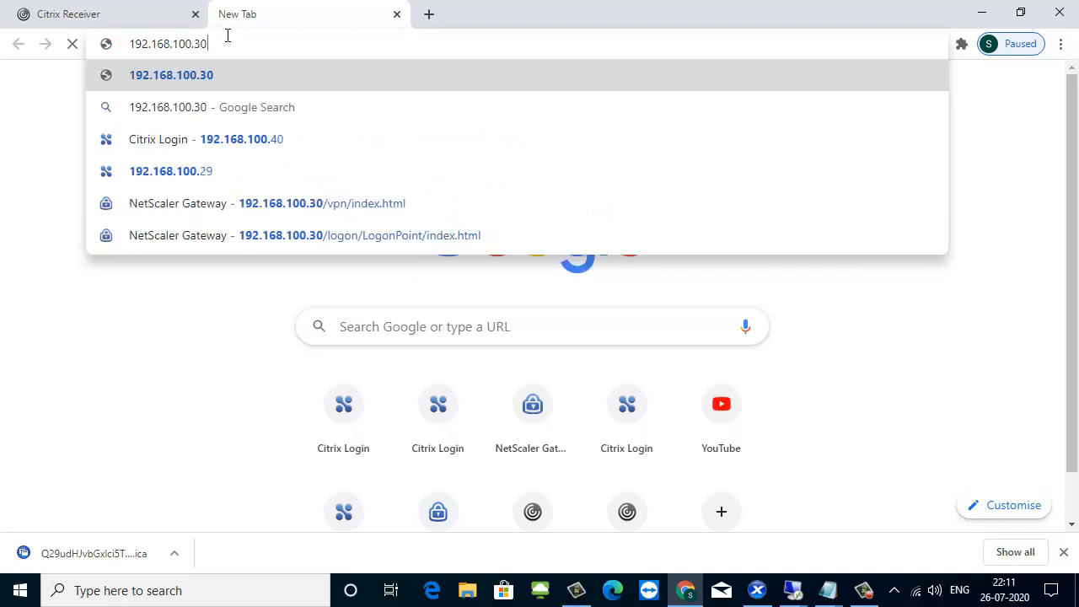
key("Return")
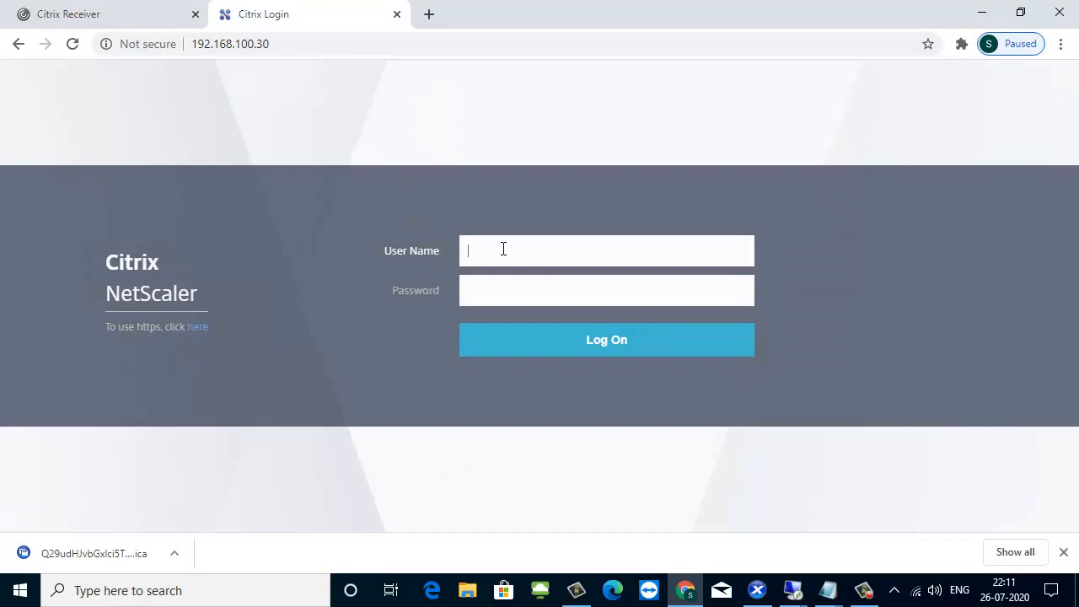
Log on to NetScaler as nsroot with the account password, and skip the Citrix User Experience Improvement Program.
type("nsroot")
key("Tab")
type("n")
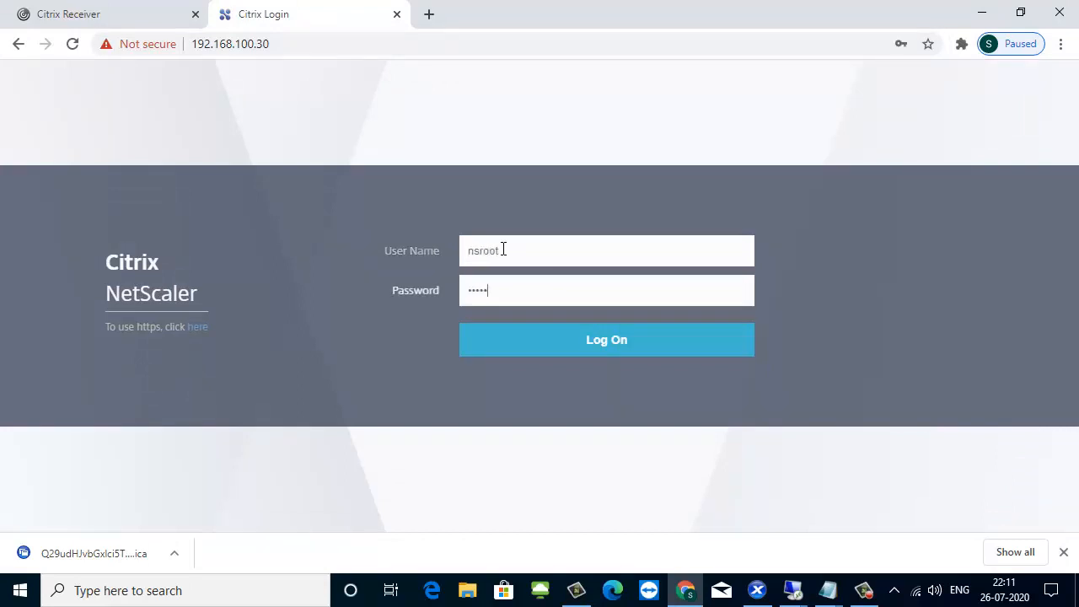
left_click(583, 337)
type("nsr")
key("Return")
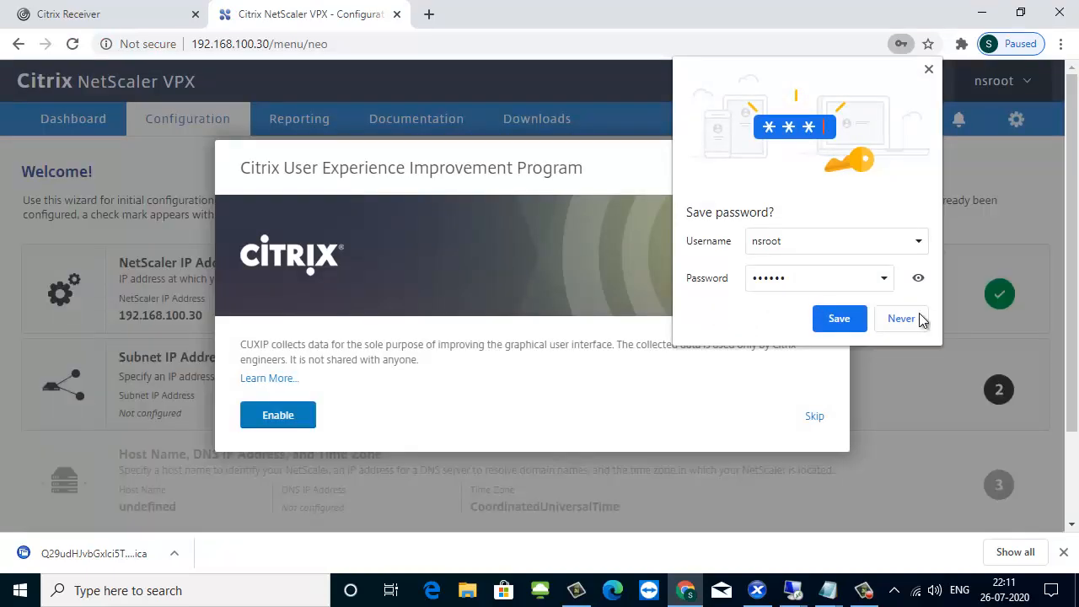
left_click(917, 315)
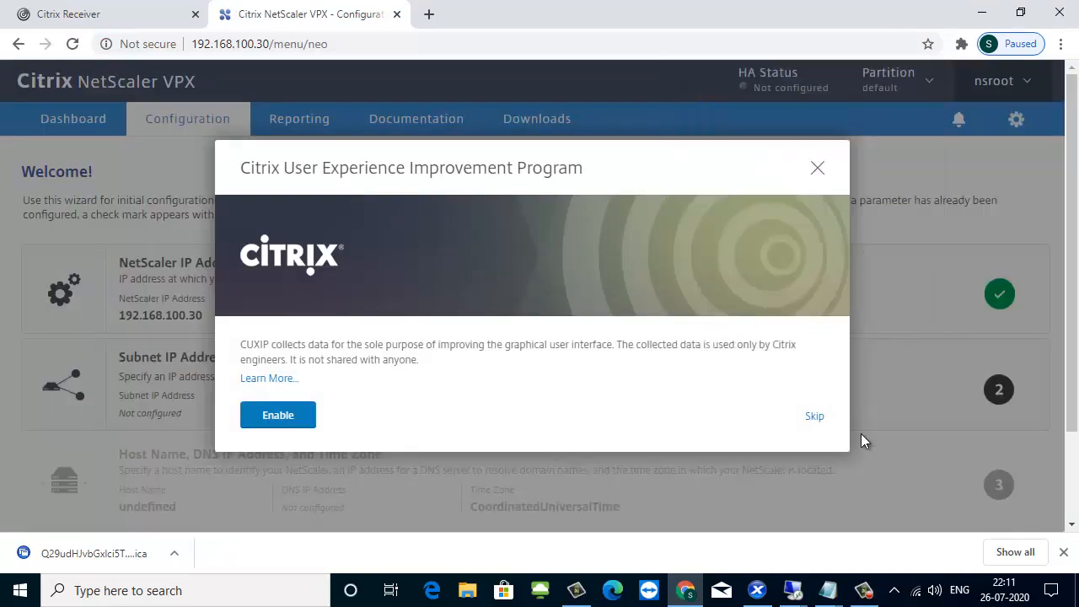
left_click(813, 416)
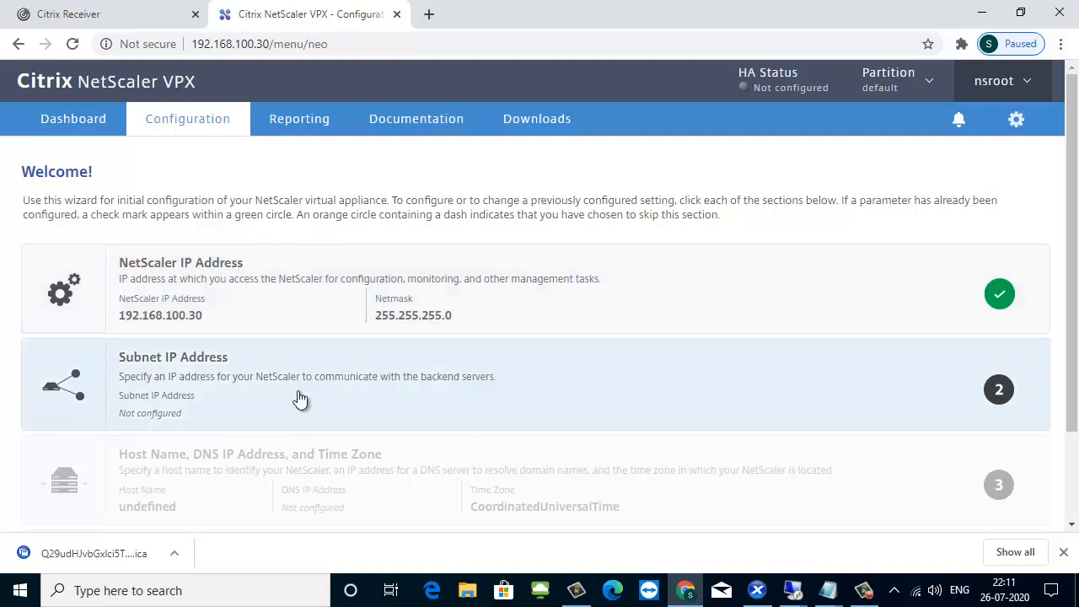
Check the planned SIP in the Notepad notes and set the NetScaler's subnet IP address to 192.168.100.32, keeping the default netmask.
scroll(290, 379, "down", 1)
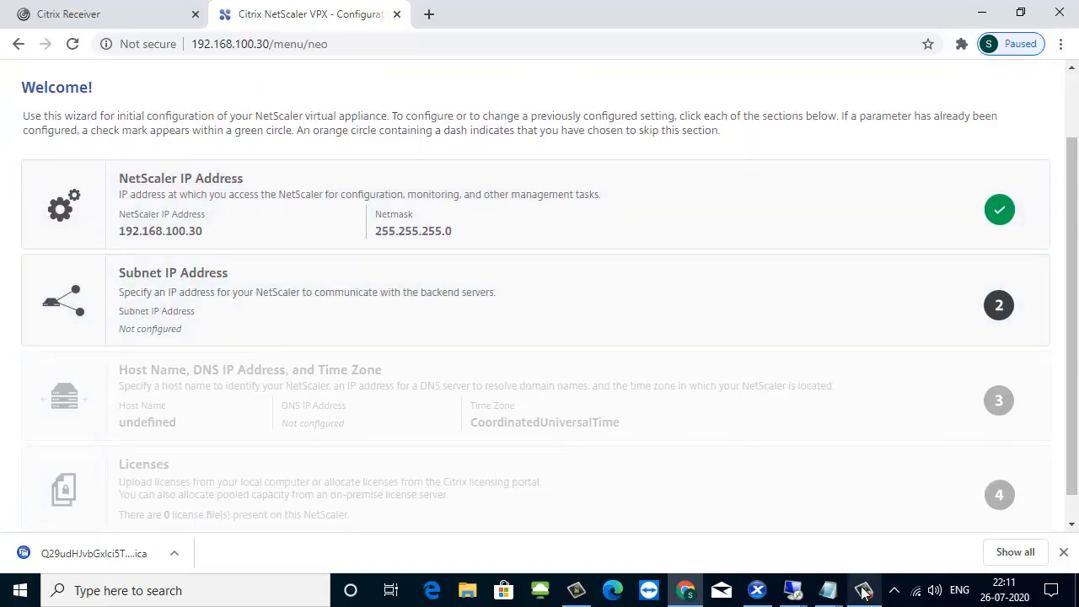
mouse_move(829, 591)
left_click(738, 514)
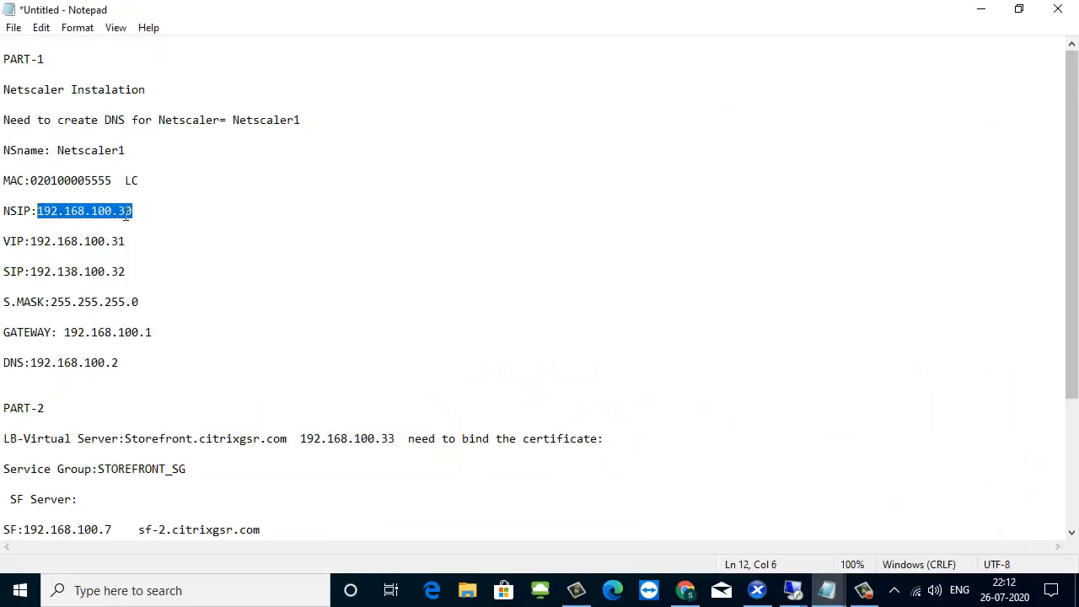
left_click_drag(133, 271, 119, 271)
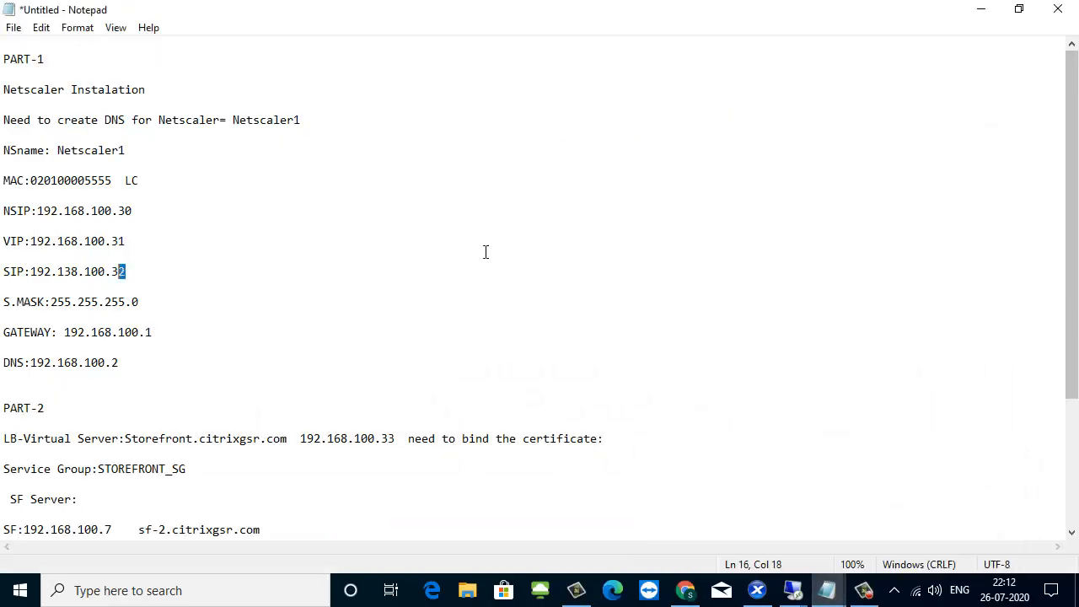
left_click(980, 8)
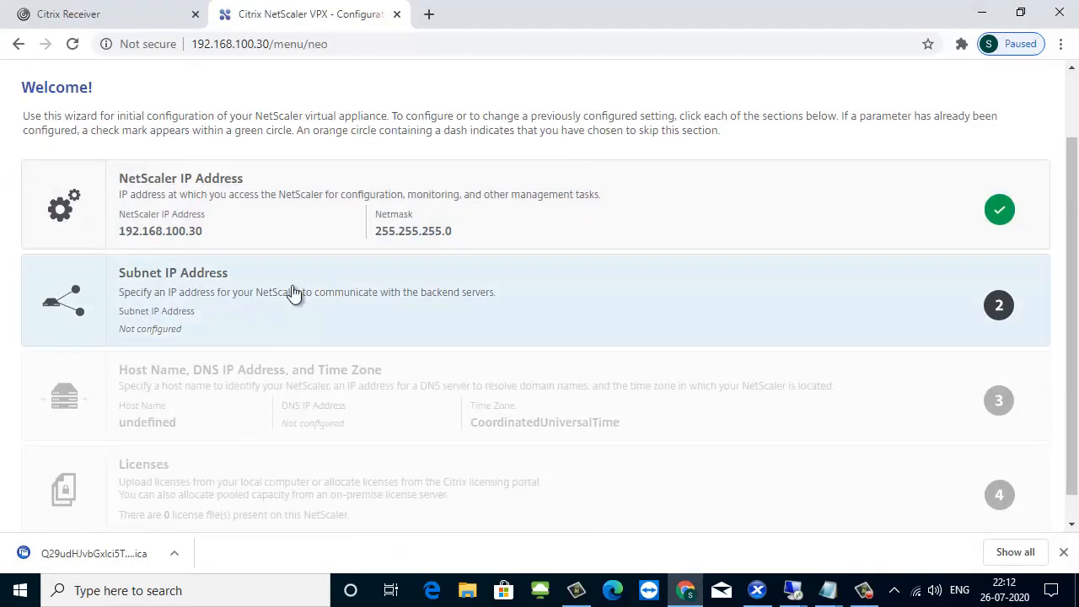
left_click(200, 282)
left_click(135, 434)
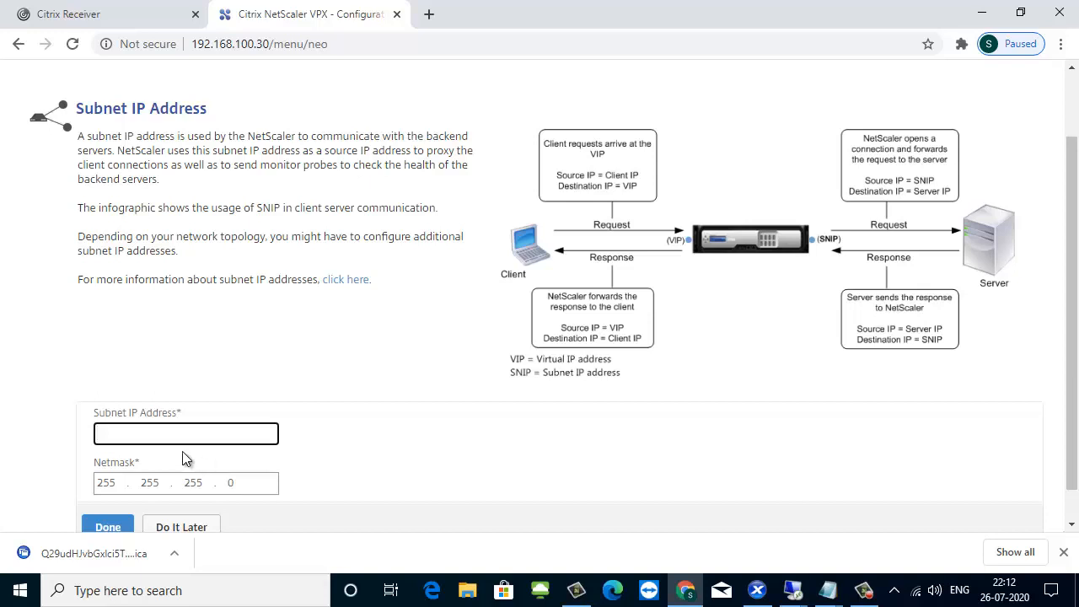
left_click(144, 442)
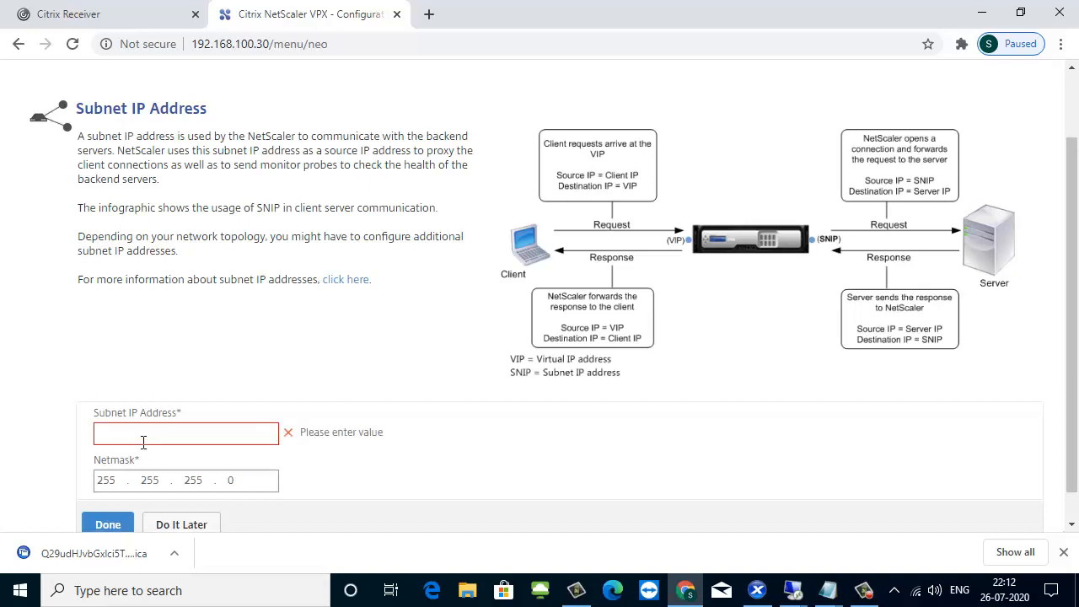
left_click(127, 430)
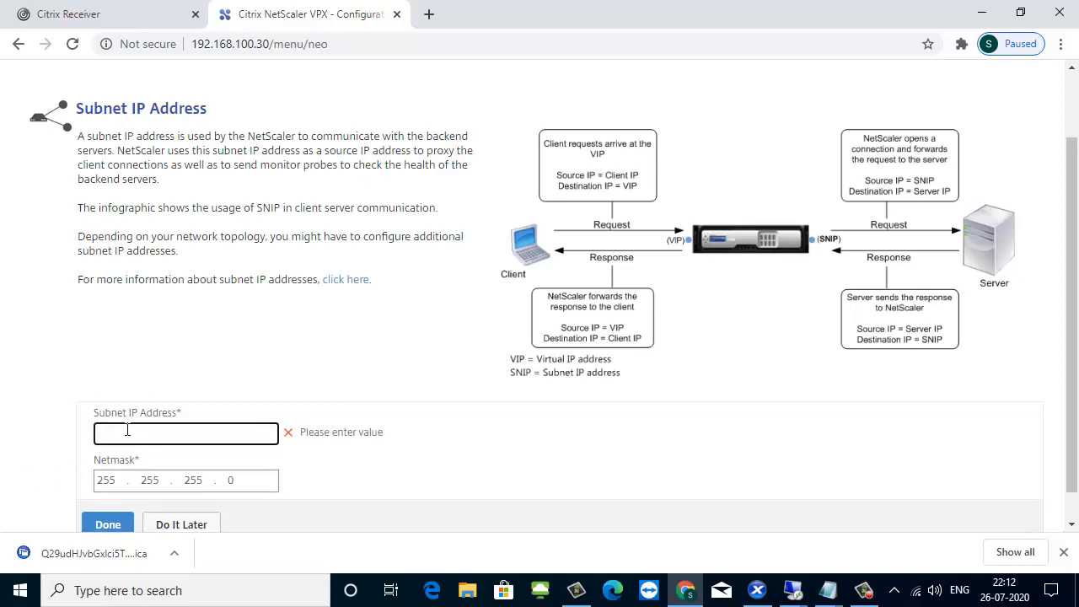
type("192.168.100.32")
scroll(145, 380, "down", 1)
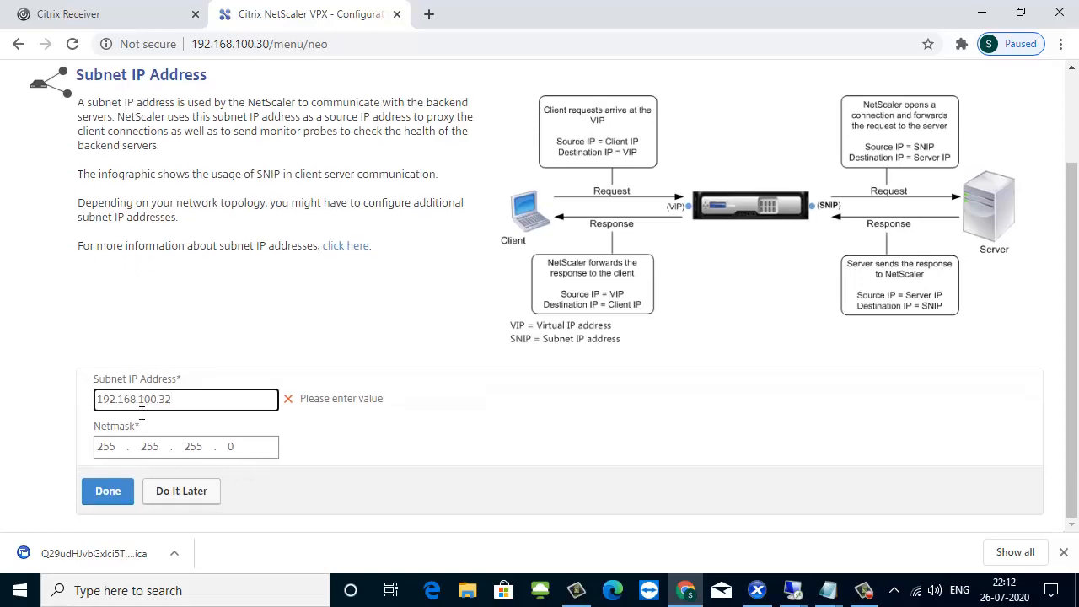
left_click(110, 497)
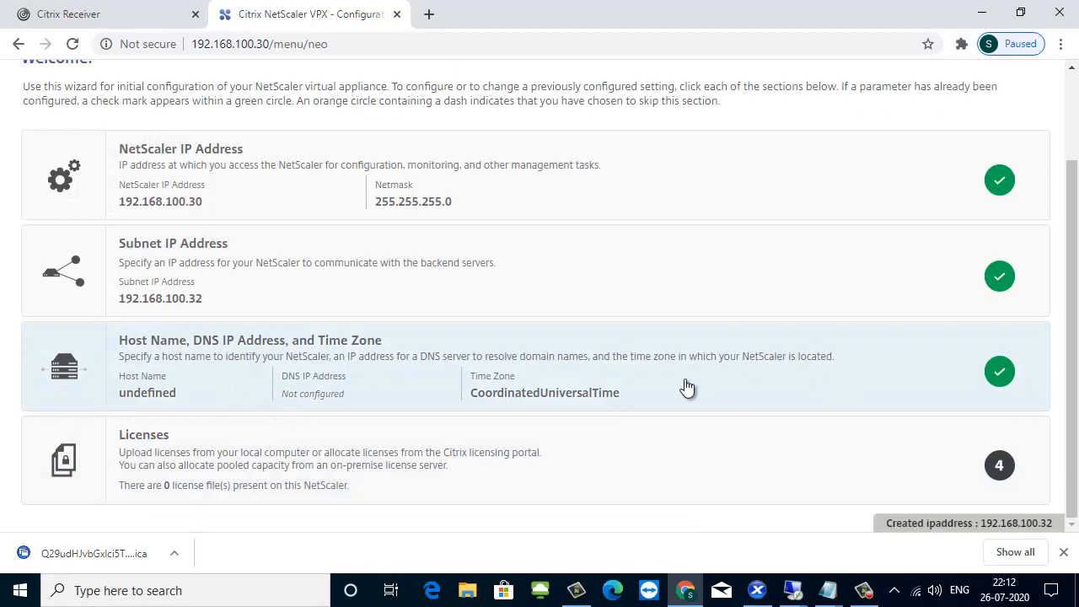
Set the NetScaler's host name to Netscaler1 and its DNS IP address to 192.168.100.2.
left_click(684, 380)
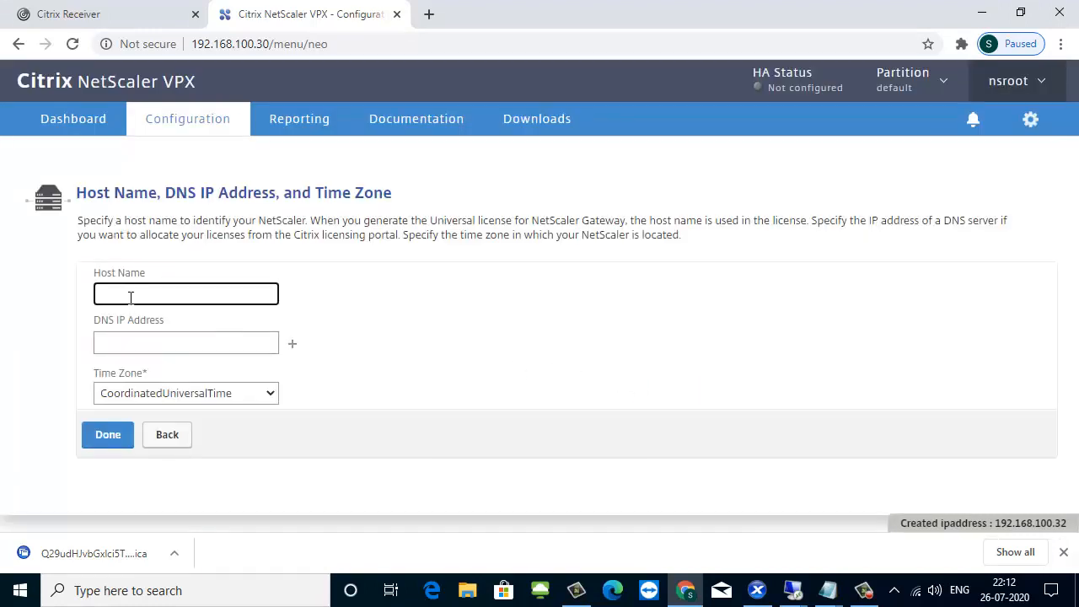
type("N")
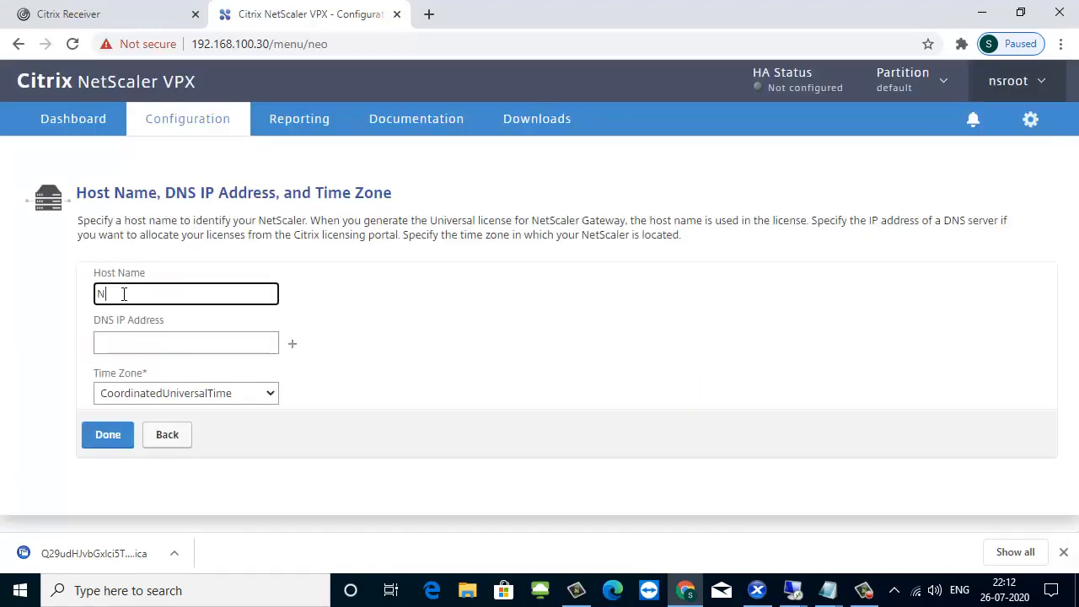
type("etscaler1")
left_click(141, 336)
type("192")
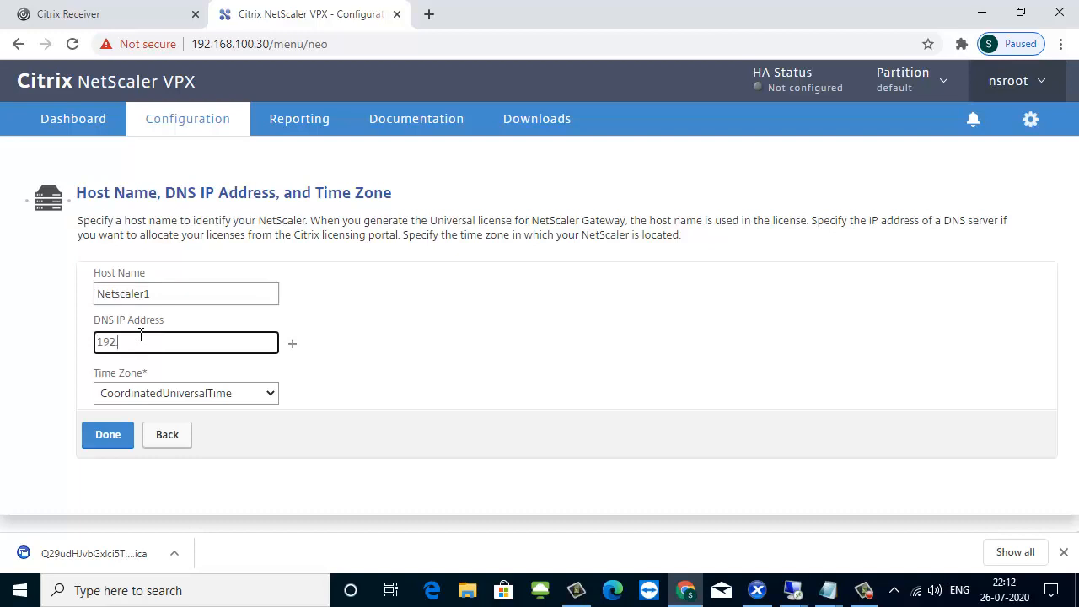
type(".168.100.2")
Set the time zone to GMT+05:30-IST-Asia/Kolkata, submit the host settings, and decline saving the configuration and rebooting now.
left_click(266, 403)
scroll(286, 295, "down", 5)
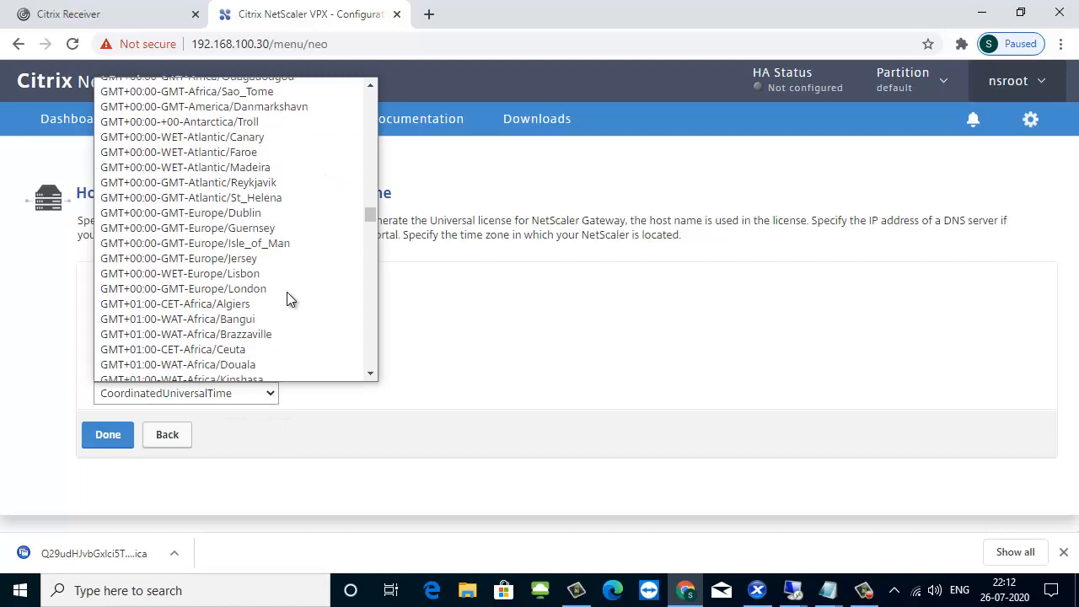
scroll(287, 300, "down", 20)
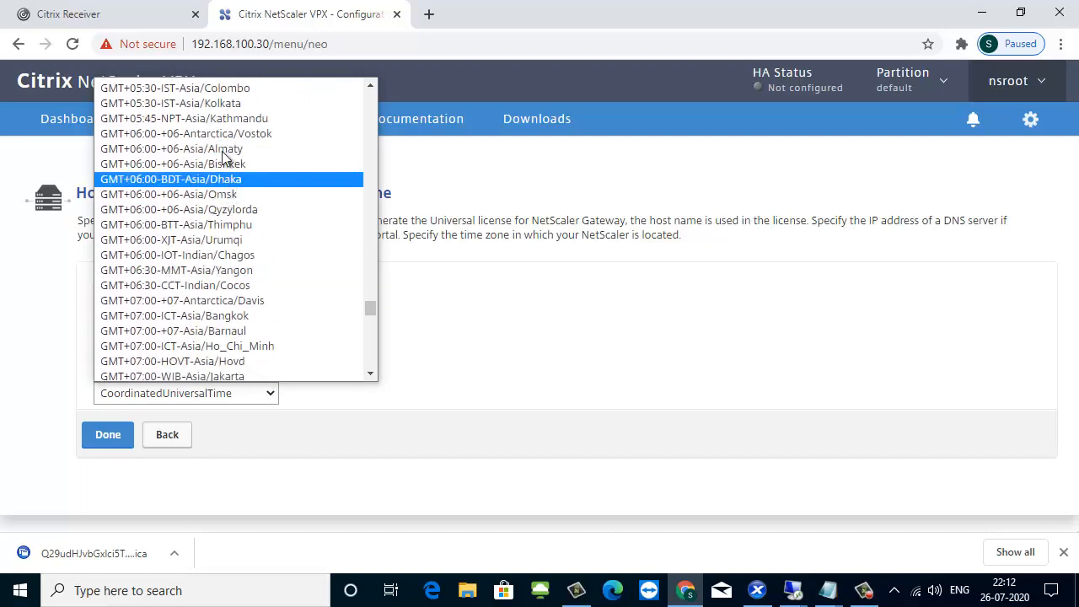
left_click(210, 103)
left_click(123, 435)
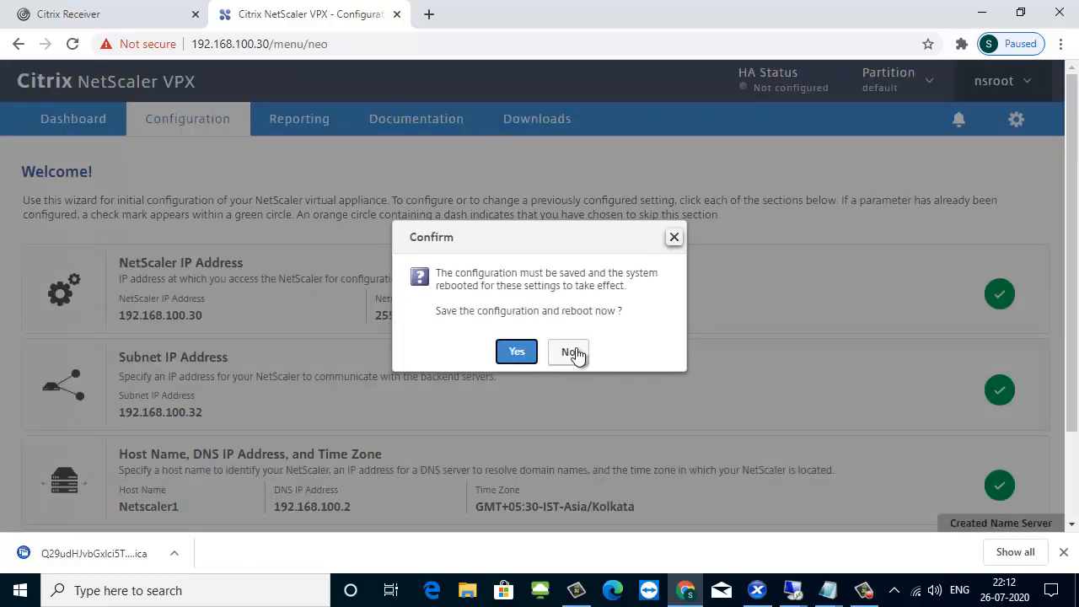
left_click(581, 354)
Upload the LIC licence file from the Netscaler1 folder on the CITRIX-ISO-FILE drive, and save the configuration and reboot the appliance.
scroll(414, 364, "down", 2)
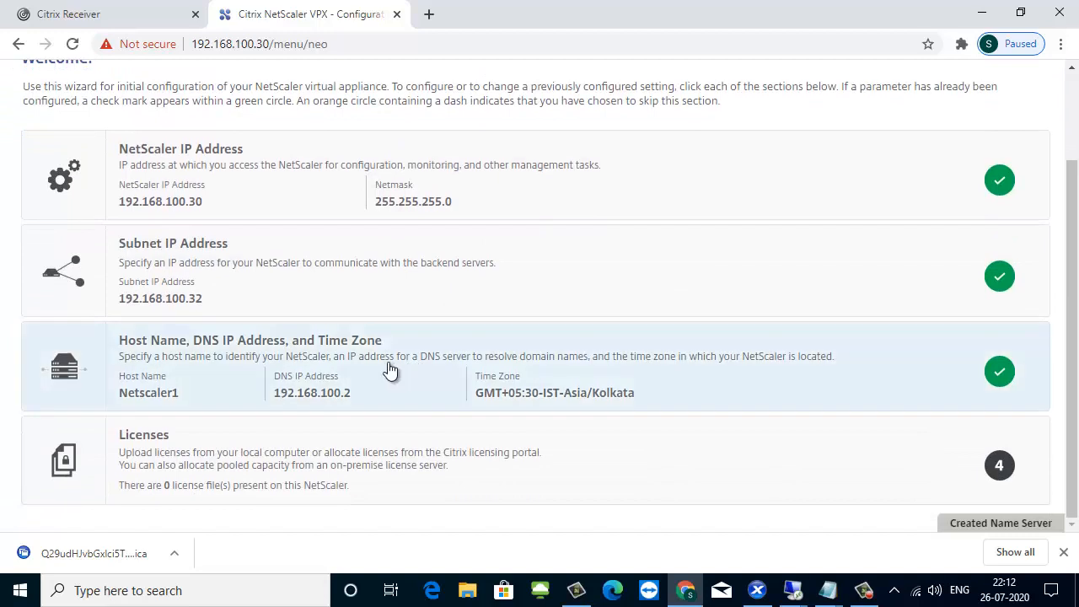
left_click(210, 460)
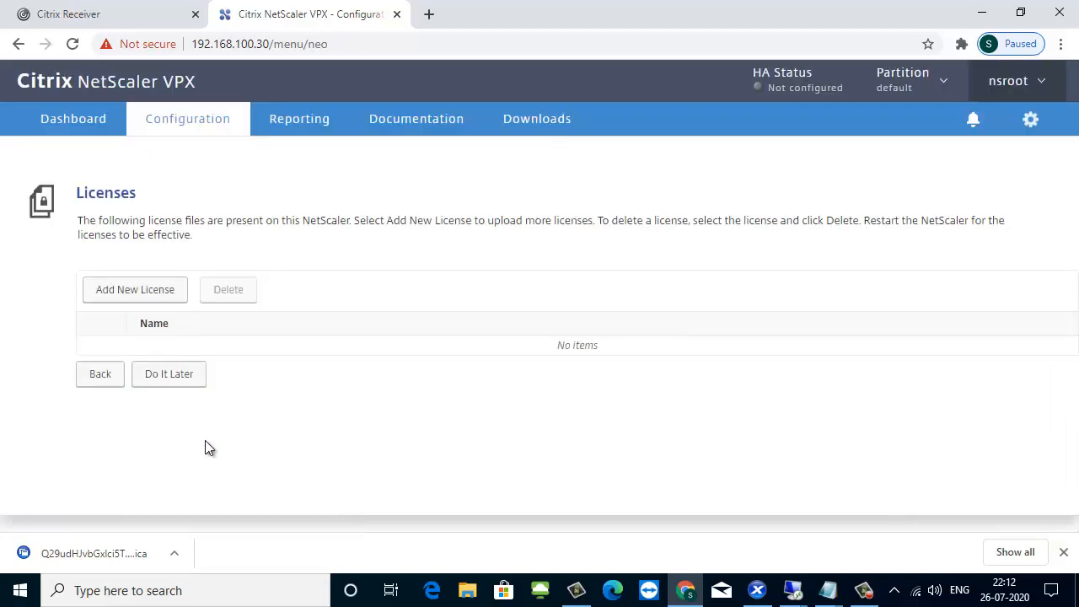
left_click(145, 290)
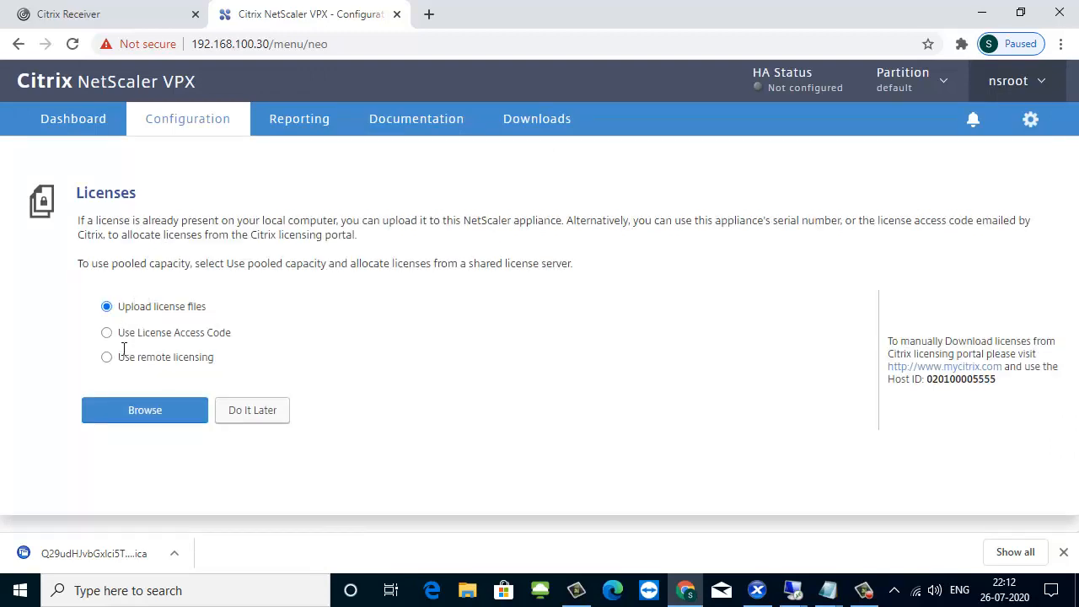
left_click(133, 413)
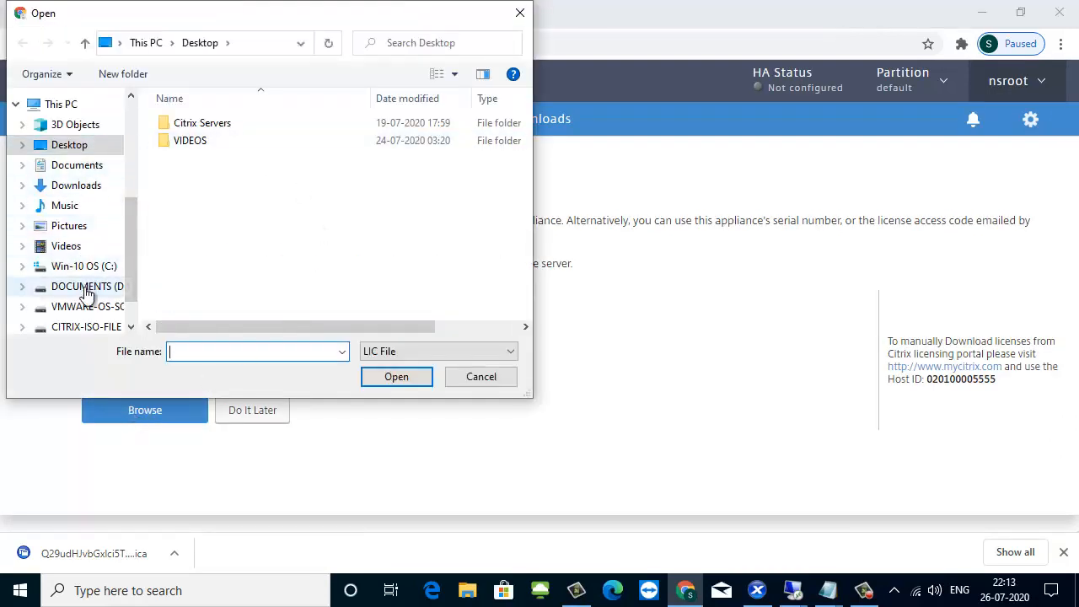
left_click(85, 328)
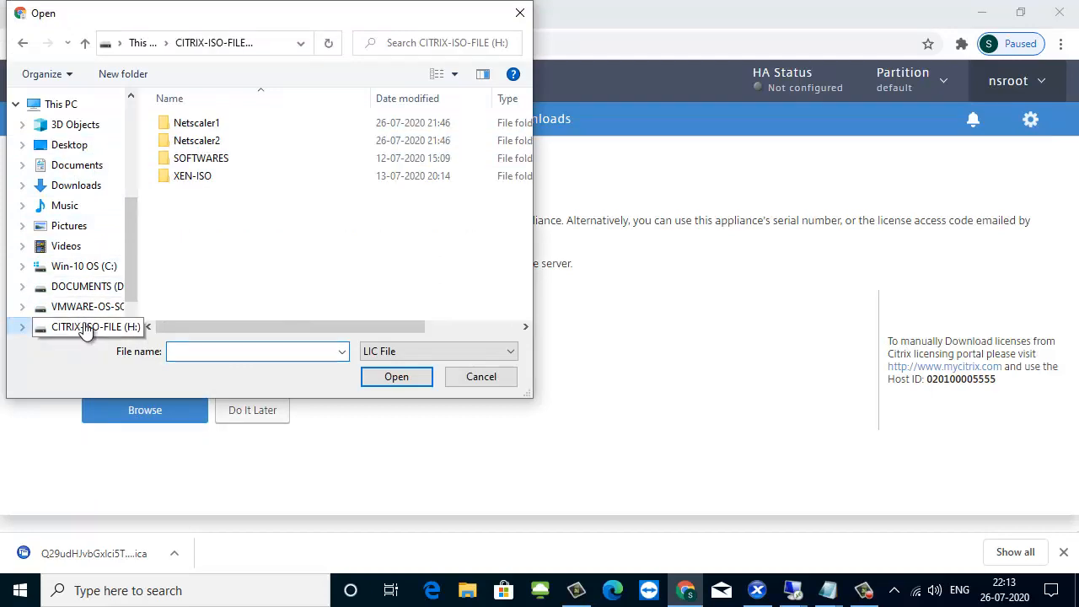
double_click(209, 123)
left_click(208, 122)
left_click(394, 378)
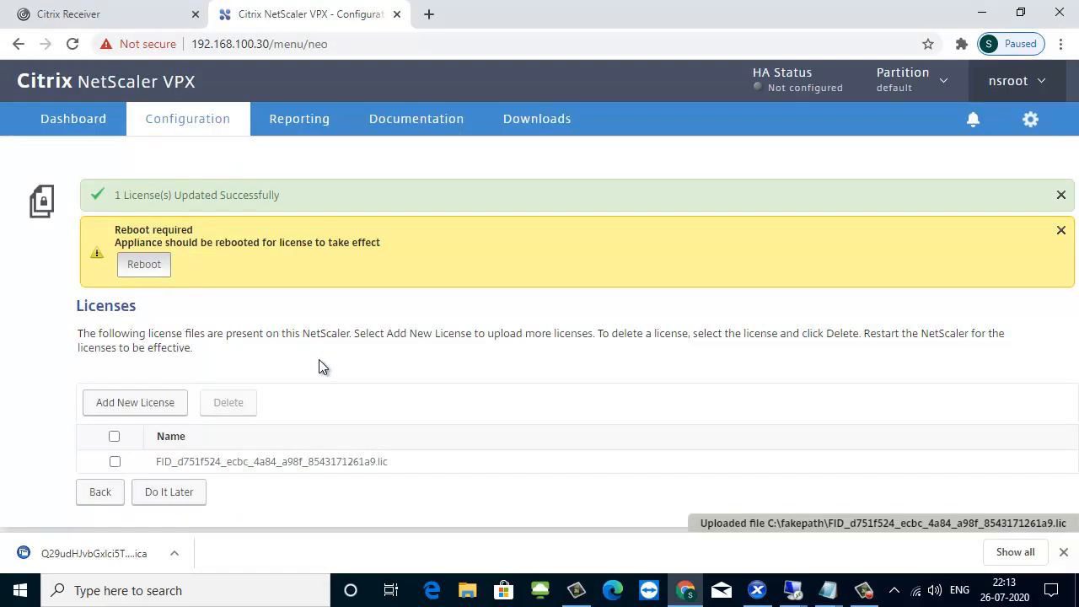
left_click(138, 269)
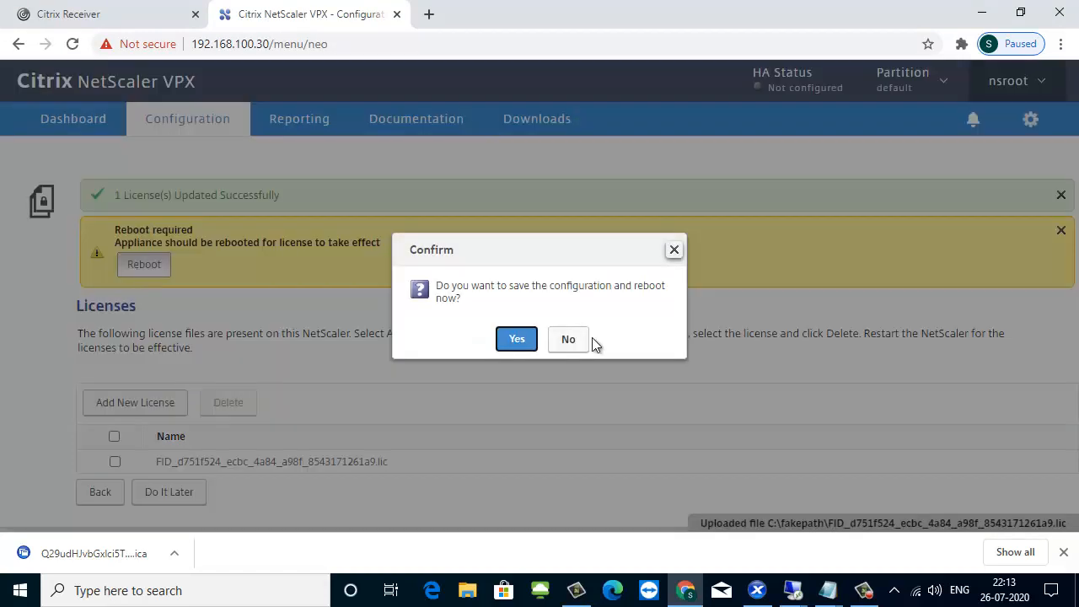
left_click(514, 337)
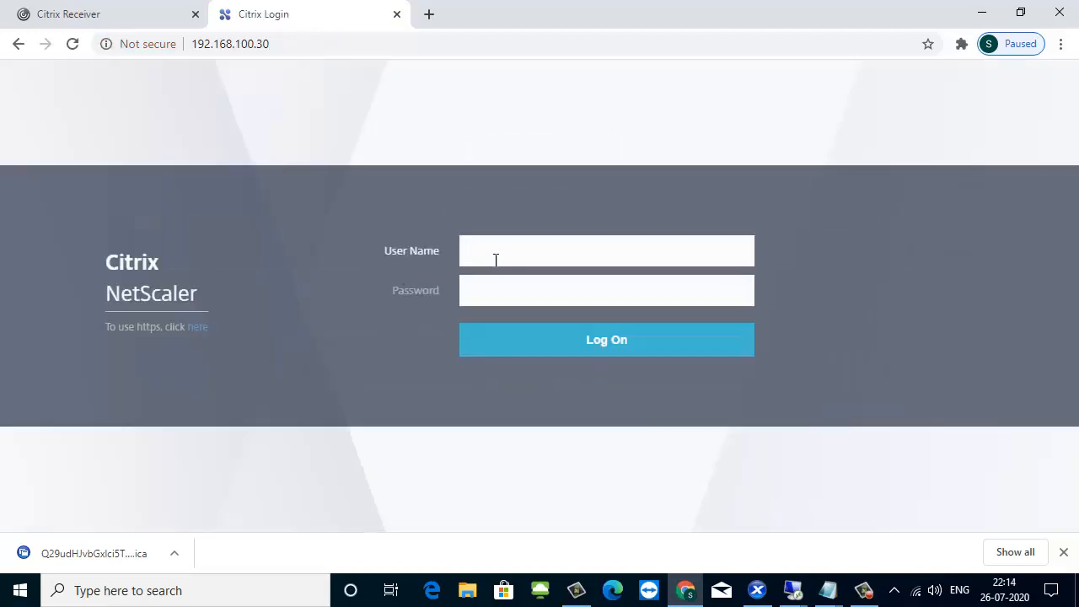
Log back on to NetScaler as nsroot with the account password.
type("nsroot")
key("Tab")
type("ns")
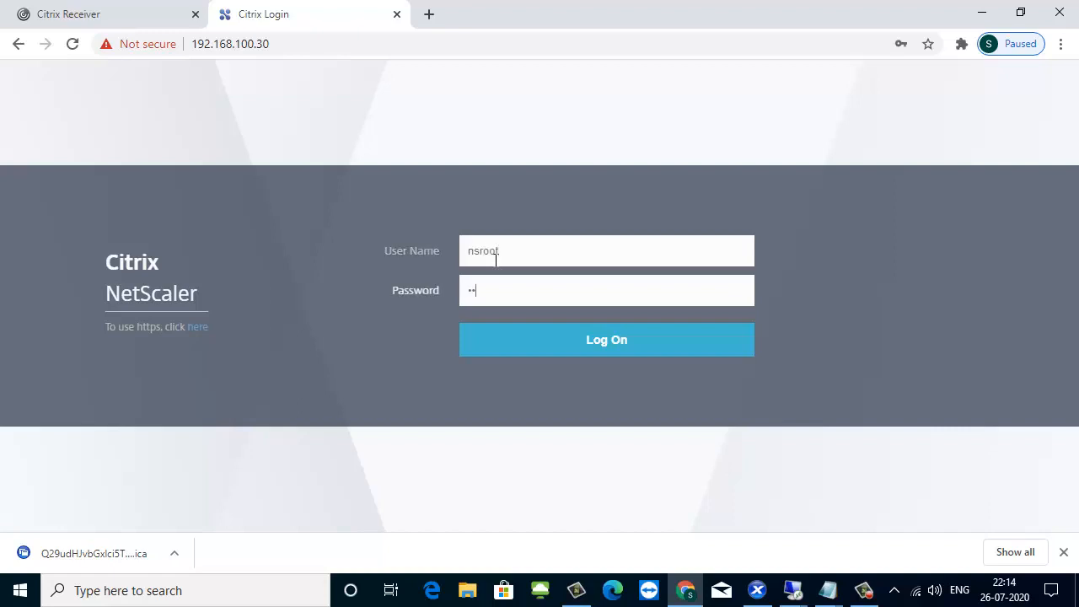
type("root")
key("Return")
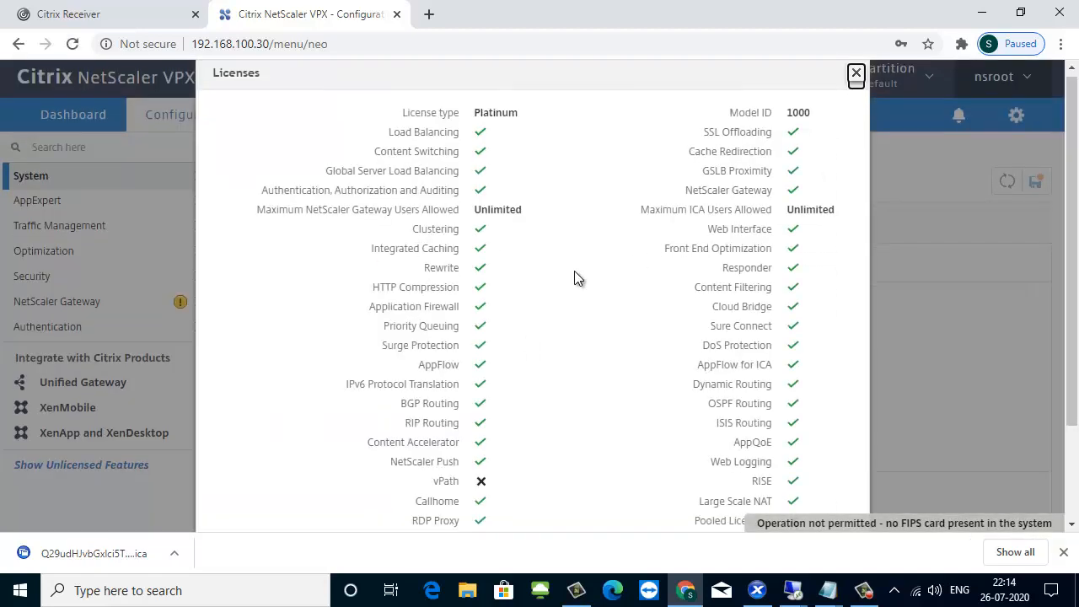
Review the licence type, model ID and licensed features in the Licenses summary, and close it.
scroll(574, 271, "down", 2)
scroll(590, 312, "up", 2)
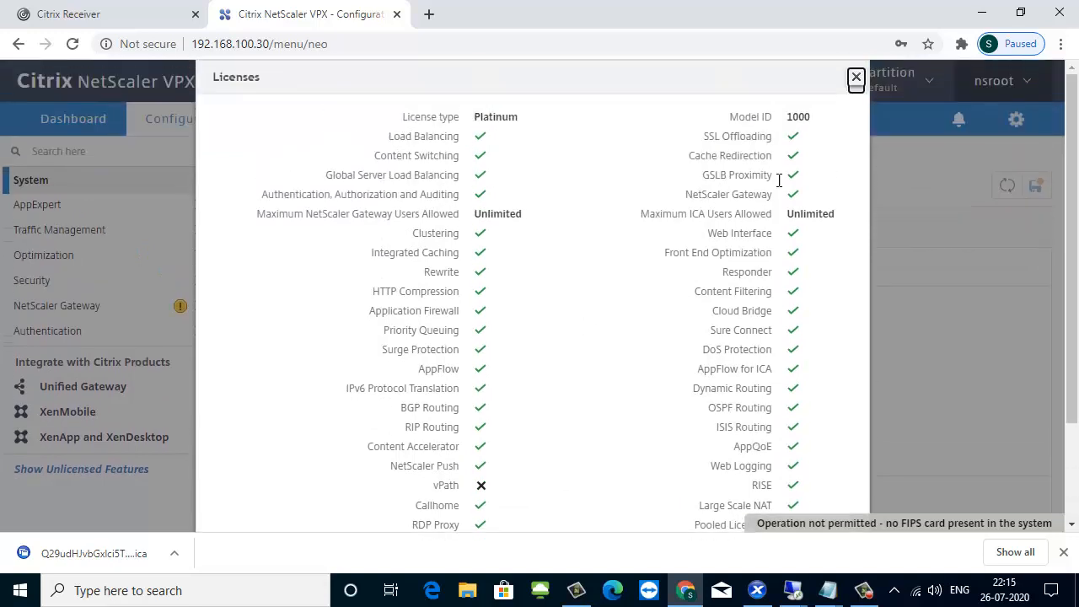
left_click(856, 78)
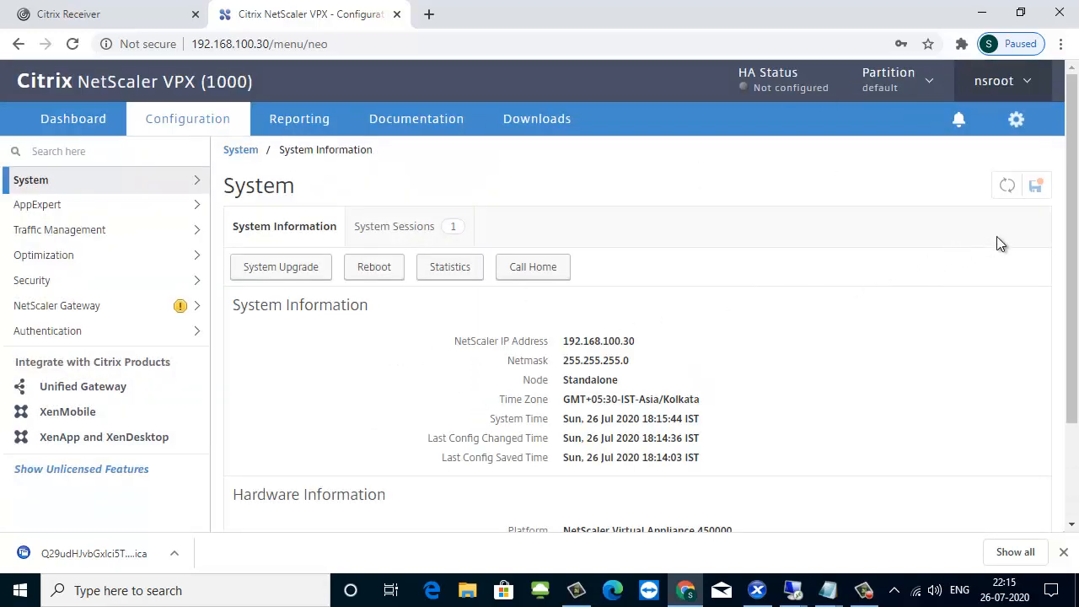
Open the IPs page under System > Network to check the appliance's configured IPv4 addresses.
left_click(108, 182)
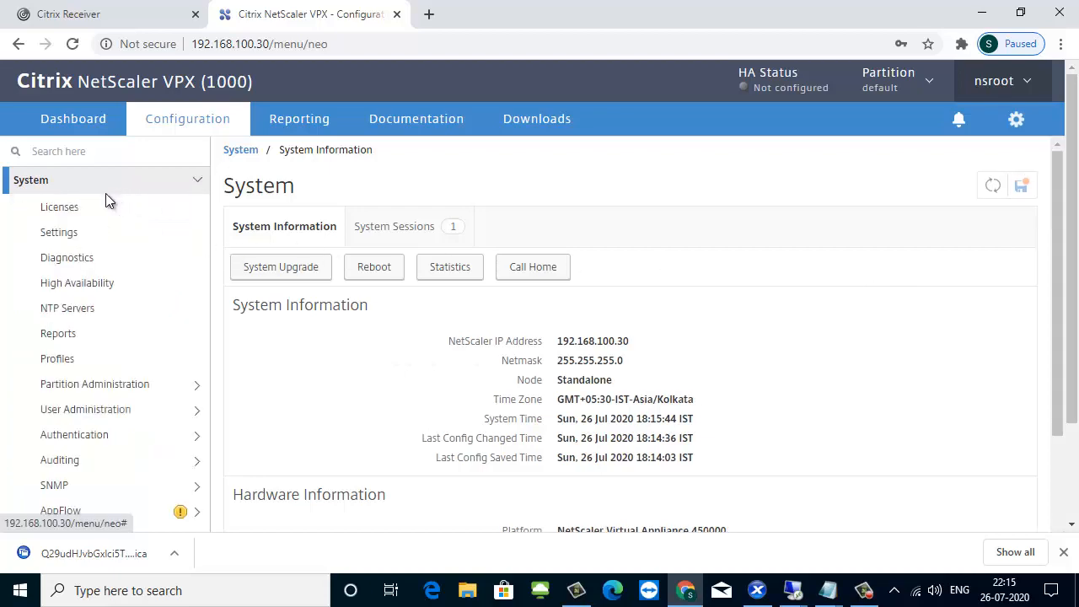
scroll(128, 339, "down", 2)
scroll(130, 339, "down", 2)
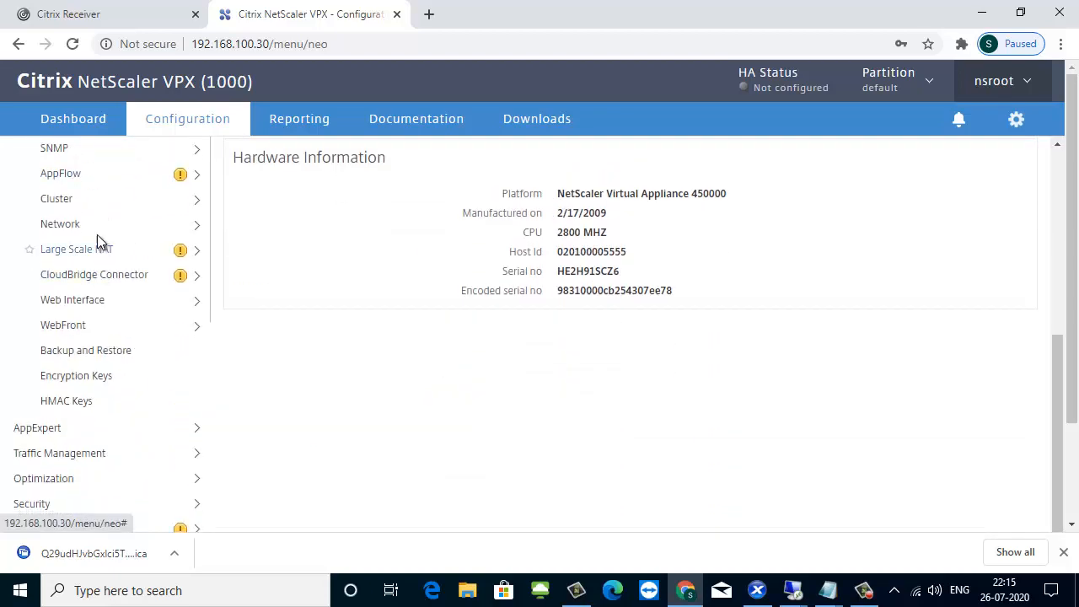
left_click(87, 226)
left_click(64, 247)
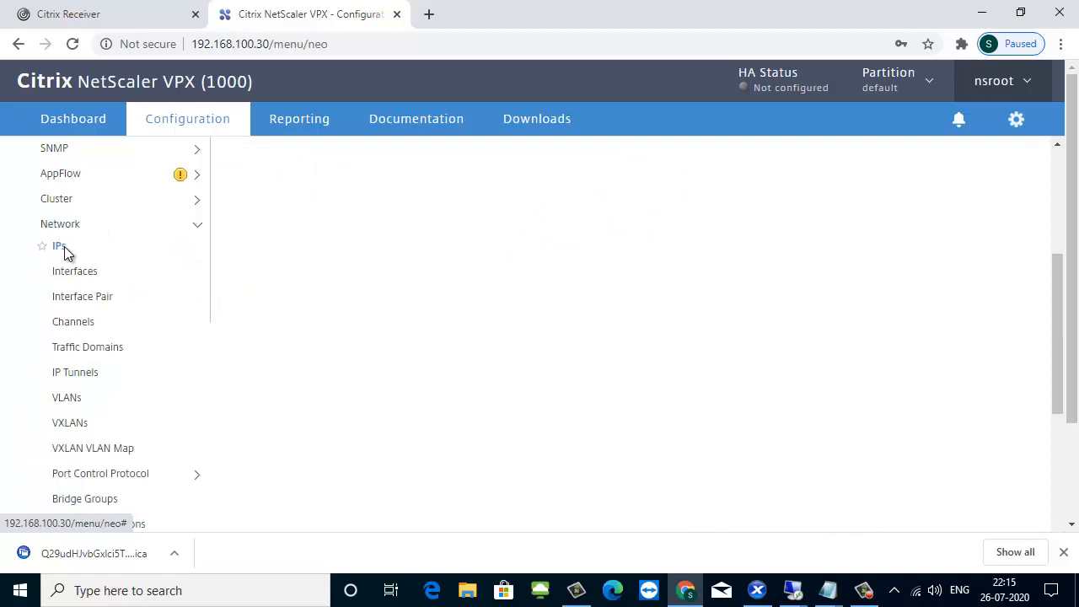
scroll(468, 337, "up", 4)
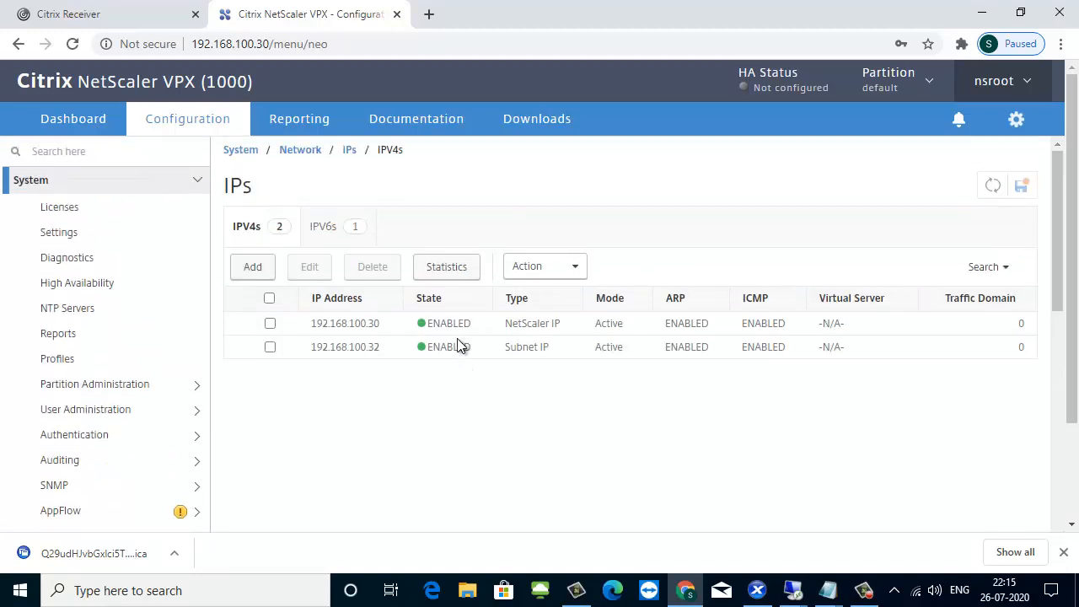